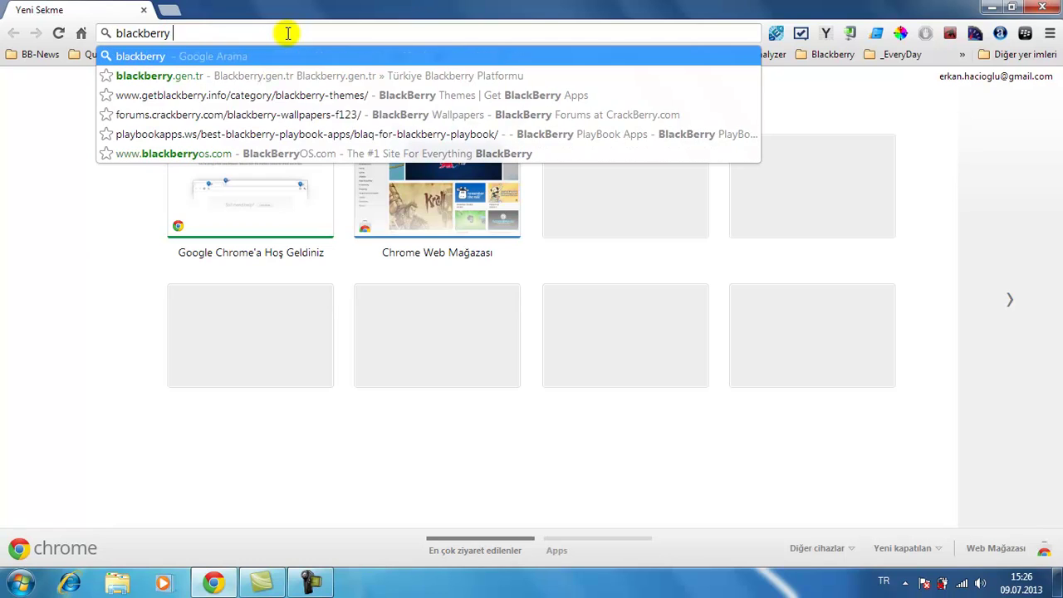
Search Google for 'blackberry signing keys' and open the BlackBerry Code Signing Keys result.
text(ing keys)
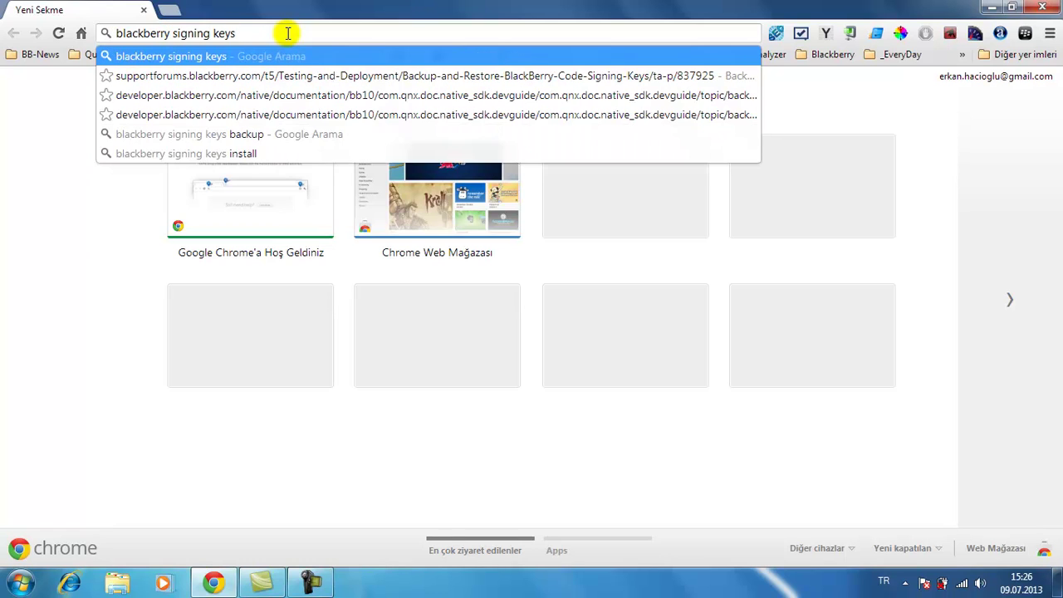
key(Return)
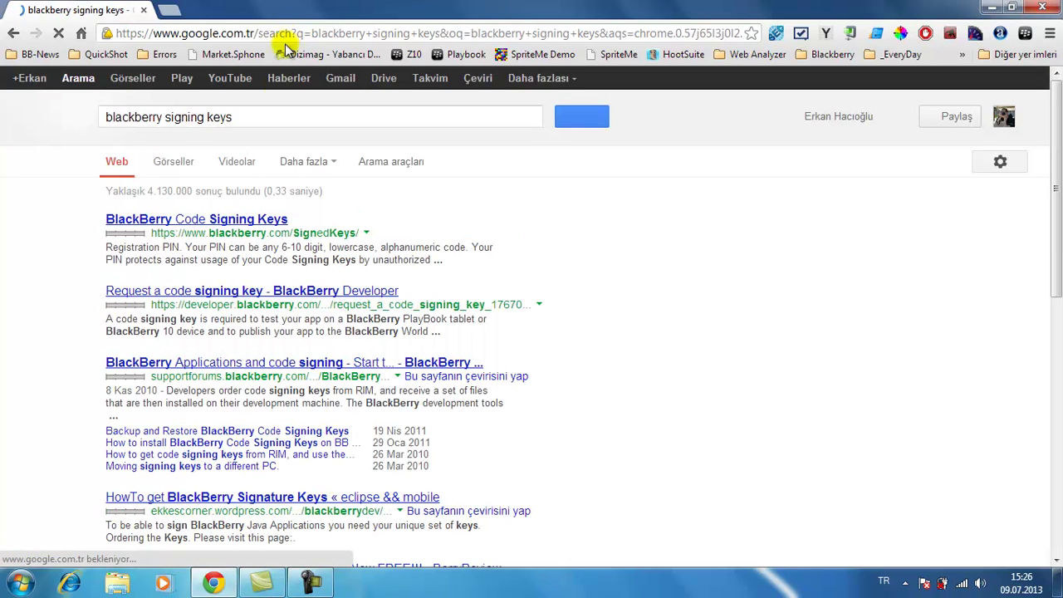
click(218, 222)
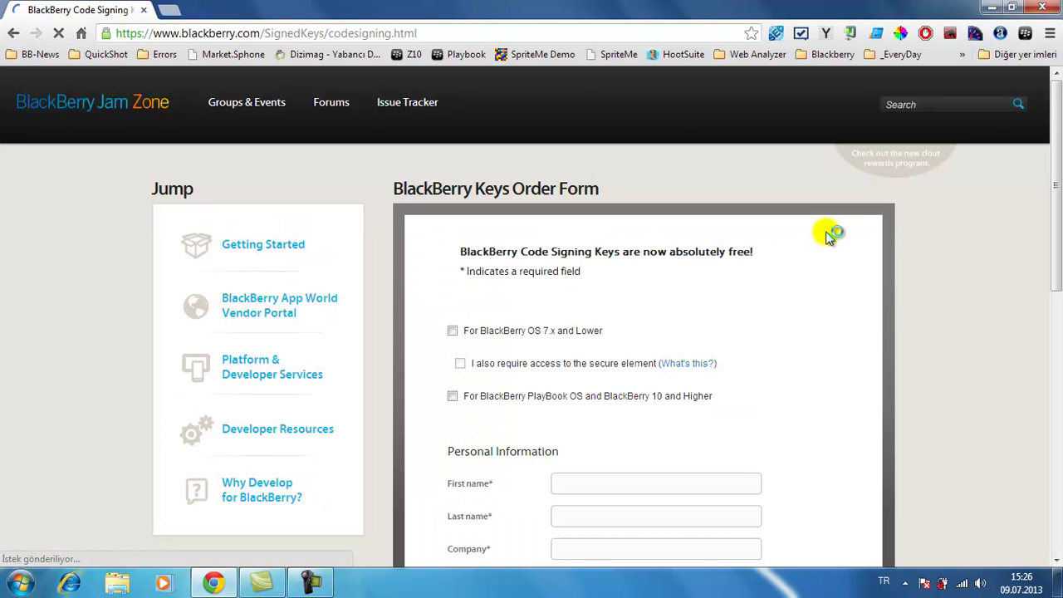
drag(1055, 171, 1049, 257)
Request PlayBook OS/BlackBerry 10 keys and fill in first name, last name, company and e-mail.
scroll(1045, 258, down, 1)
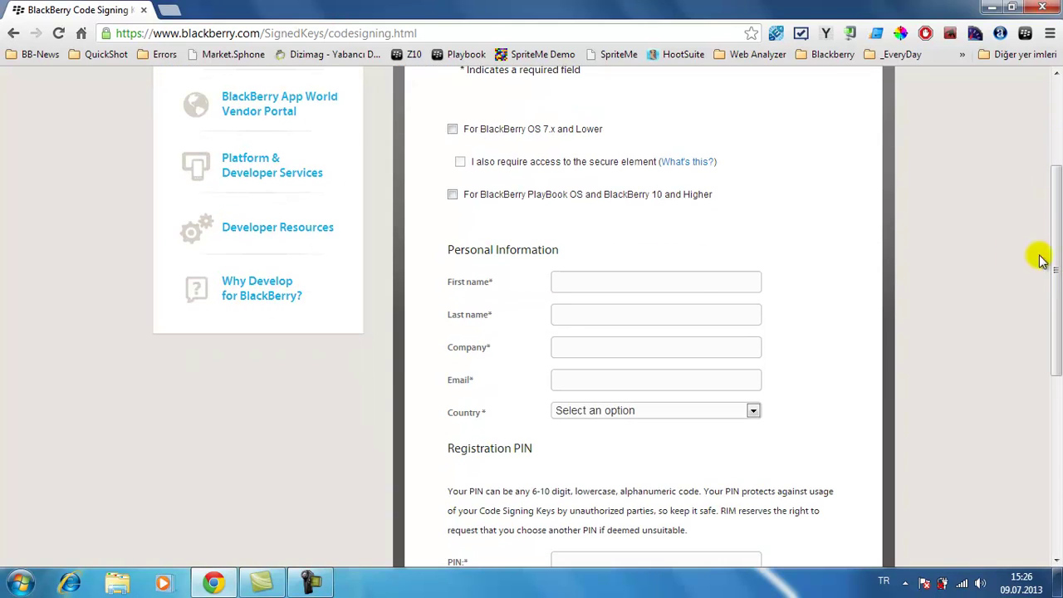
click(453, 194)
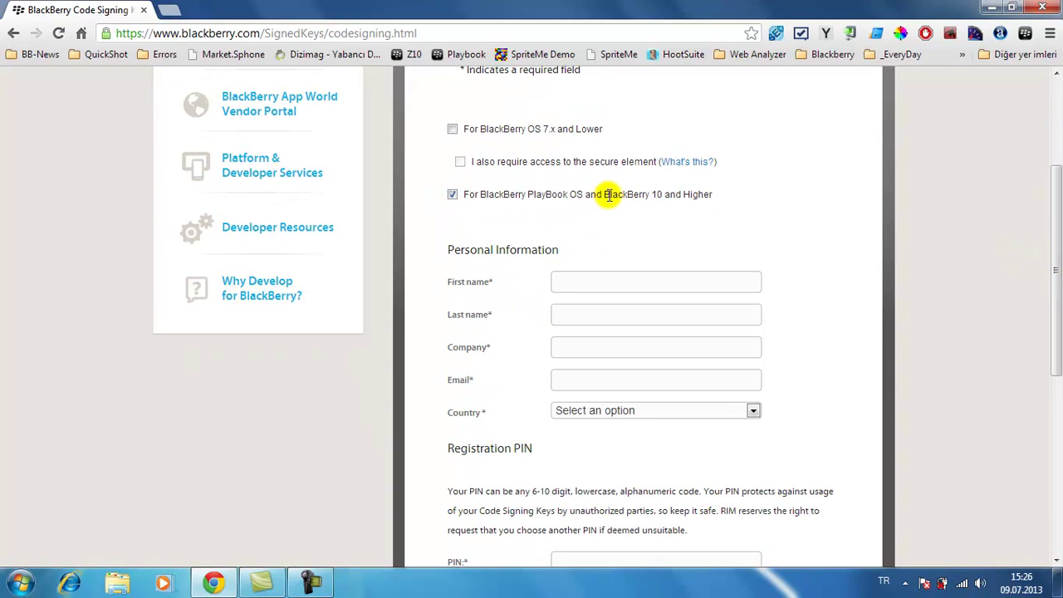
click(584, 278)
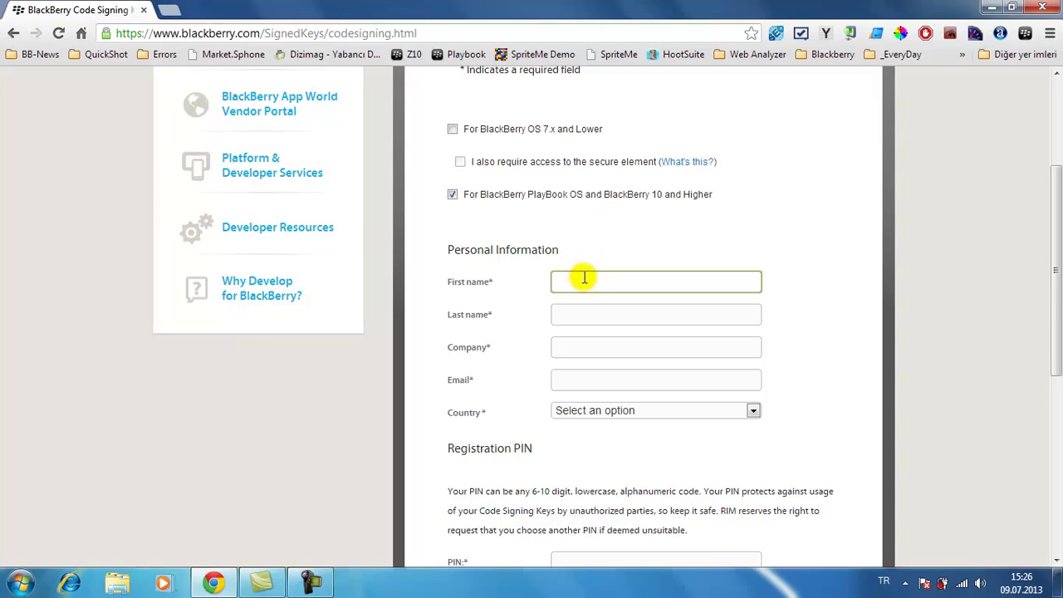
key(Tab)
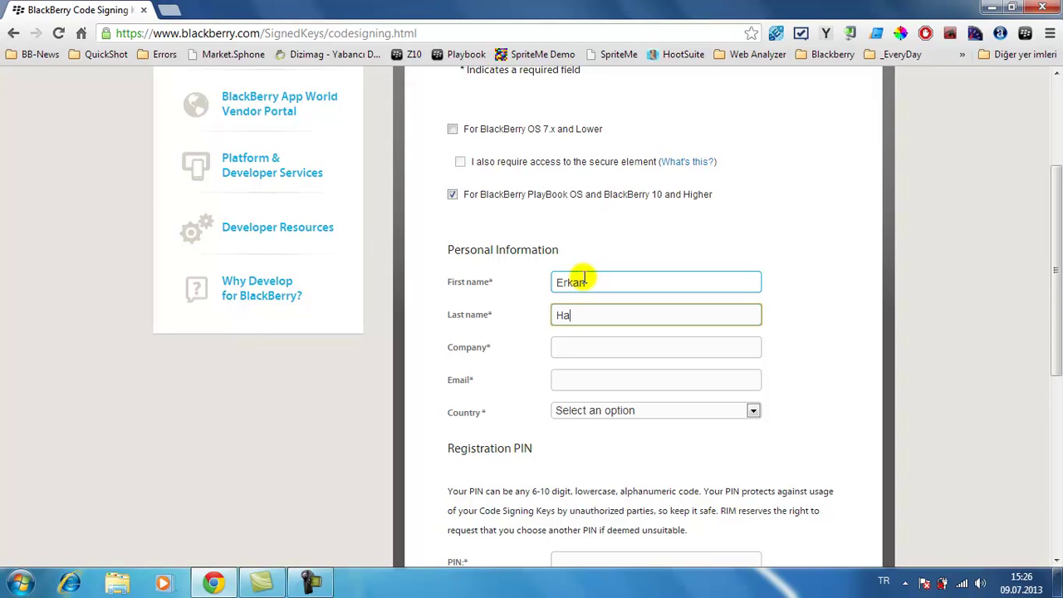
key(Tab)
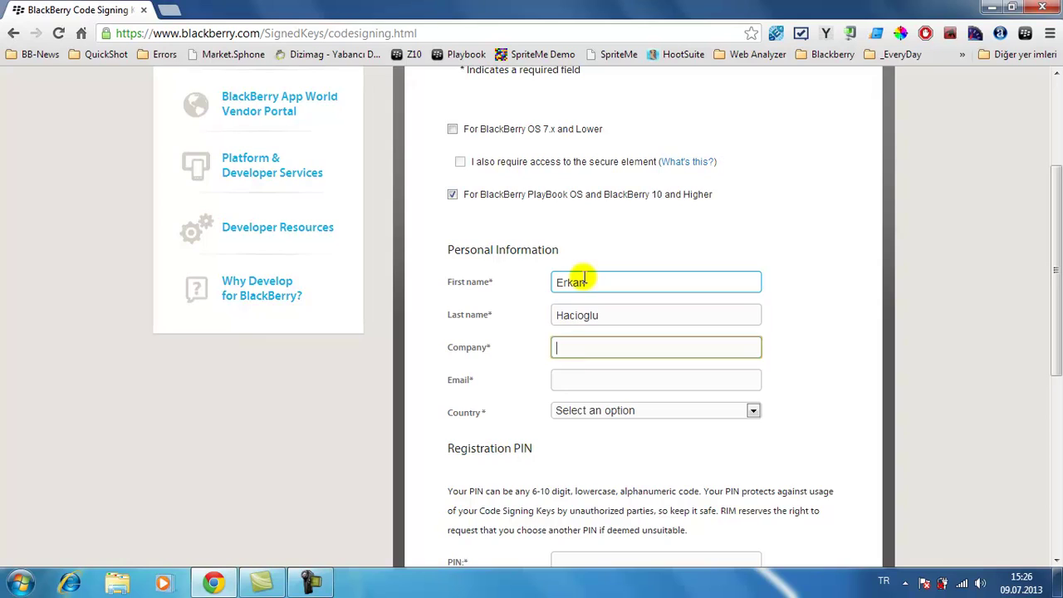
text(Blackberry.gen.tr)
key(Tab)
text(erkan)
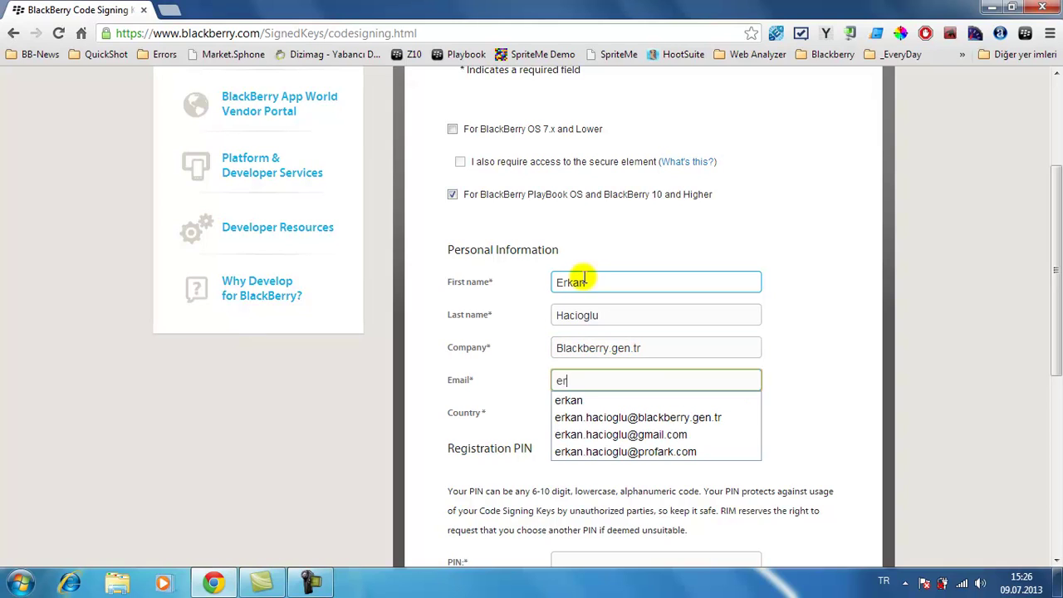
key(Down)
key(Down)
key(Tab)
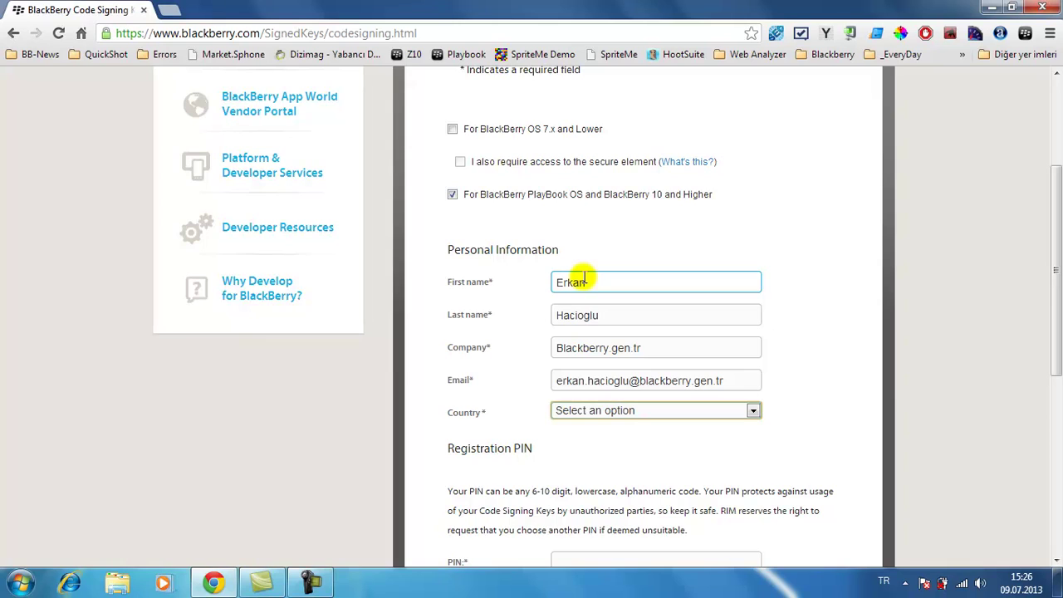
Choose Turkey as country, enter the registration PIN, accept the license and submit the order.
click(658, 418)
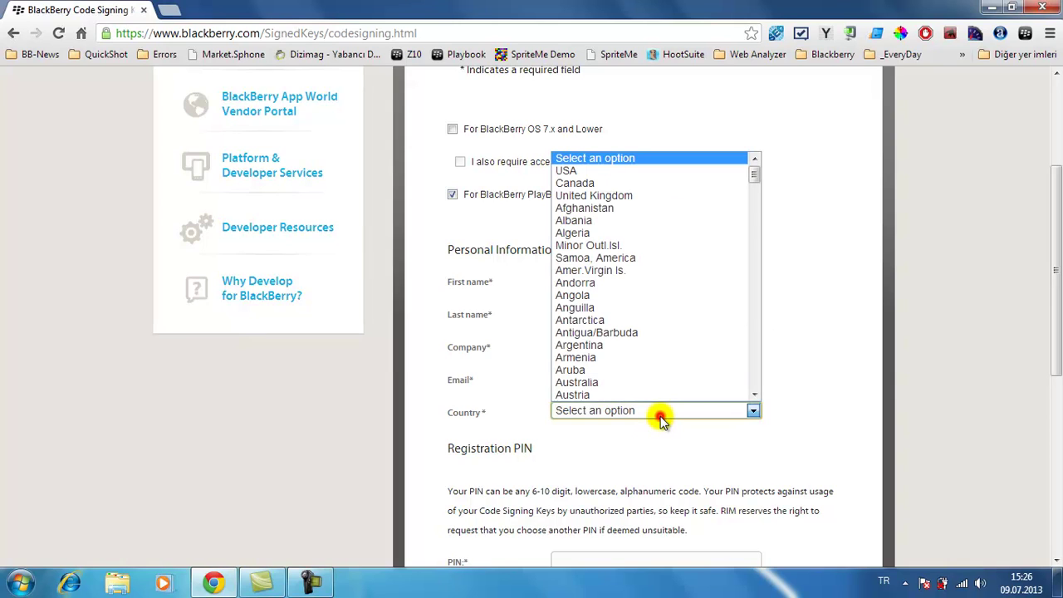
text(tur)
key(Return)
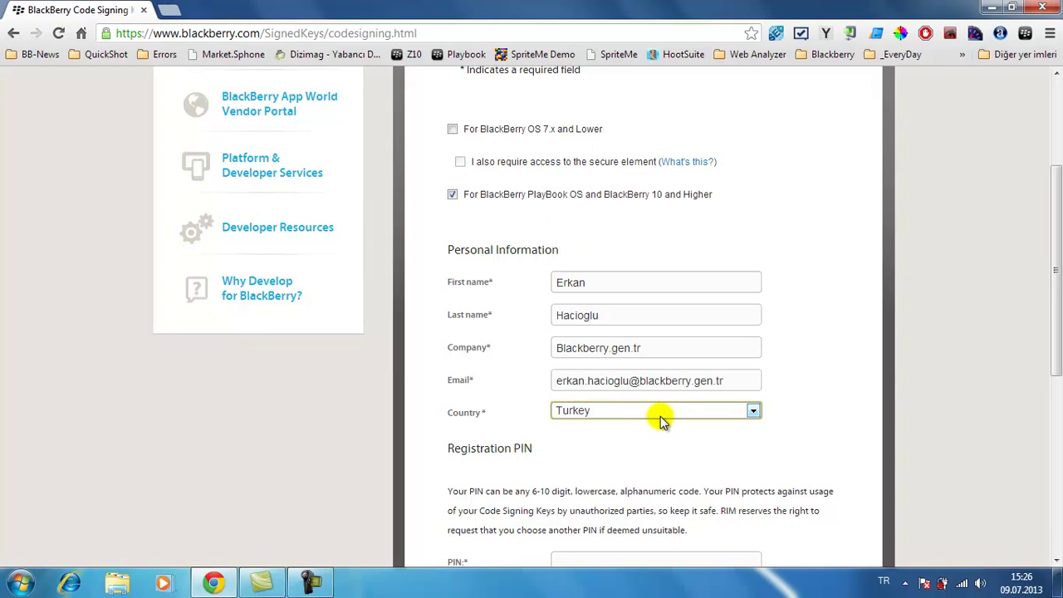
drag(1053, 324, 1051, 403)
click(672, 397)
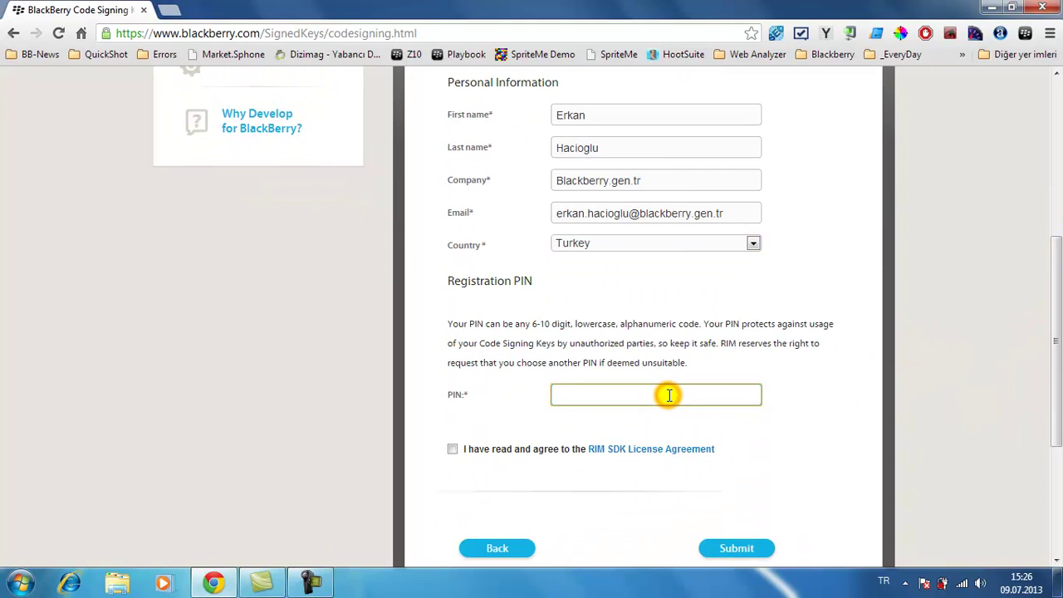
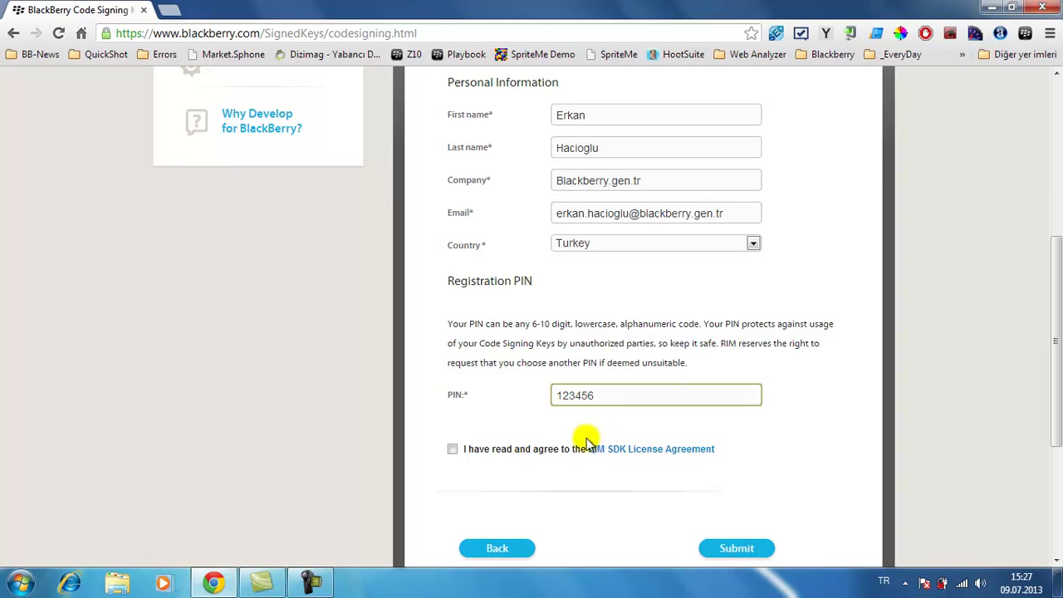
click(453, 448)
click(737, 552)
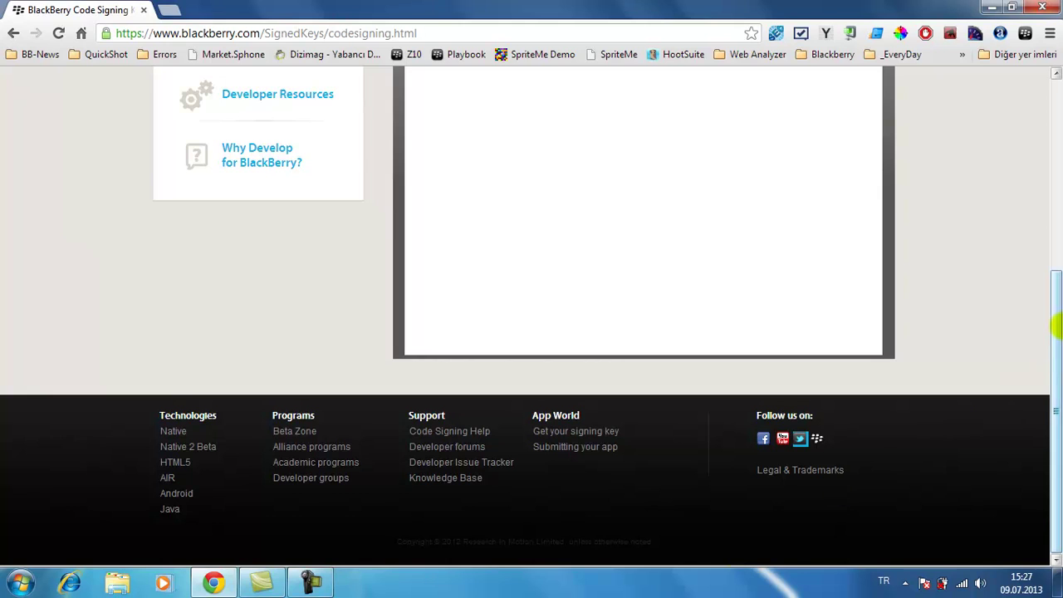
click(1058, 246)
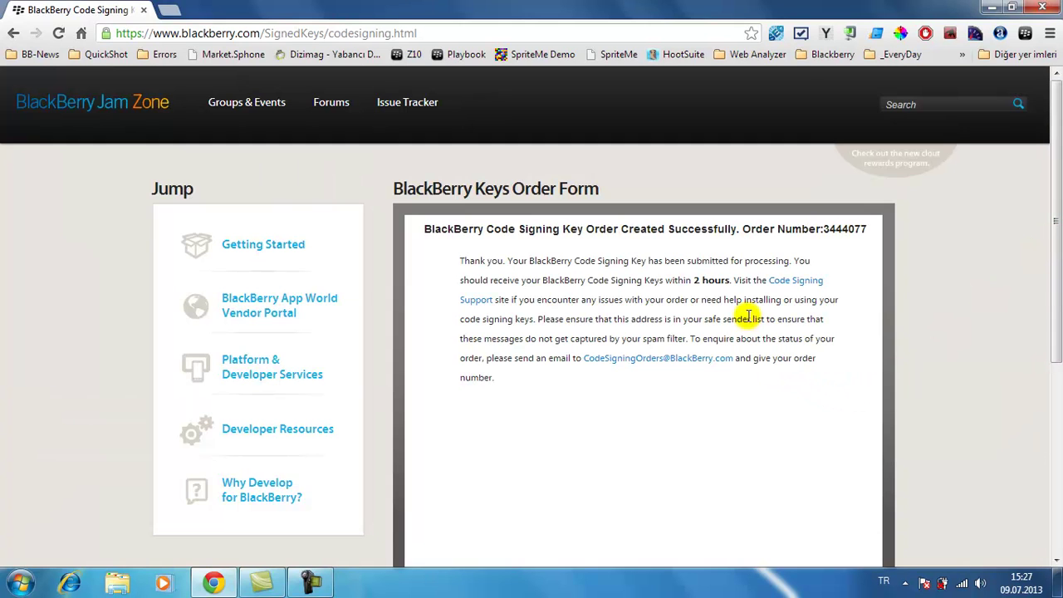
Highlight '2 hours' in the confirmation text to note the key delivery time.
drag(729, 281, 696, 280)
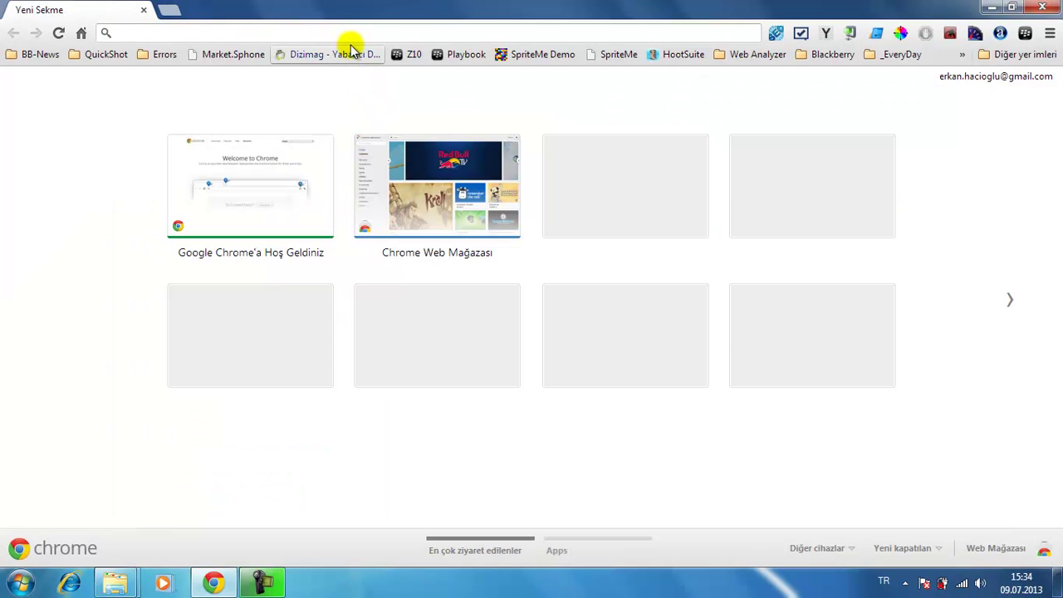
Go to bbtr.in/2qE, the Oracle Java SE Downloads page.
click(347, 32)
text(bbtr)
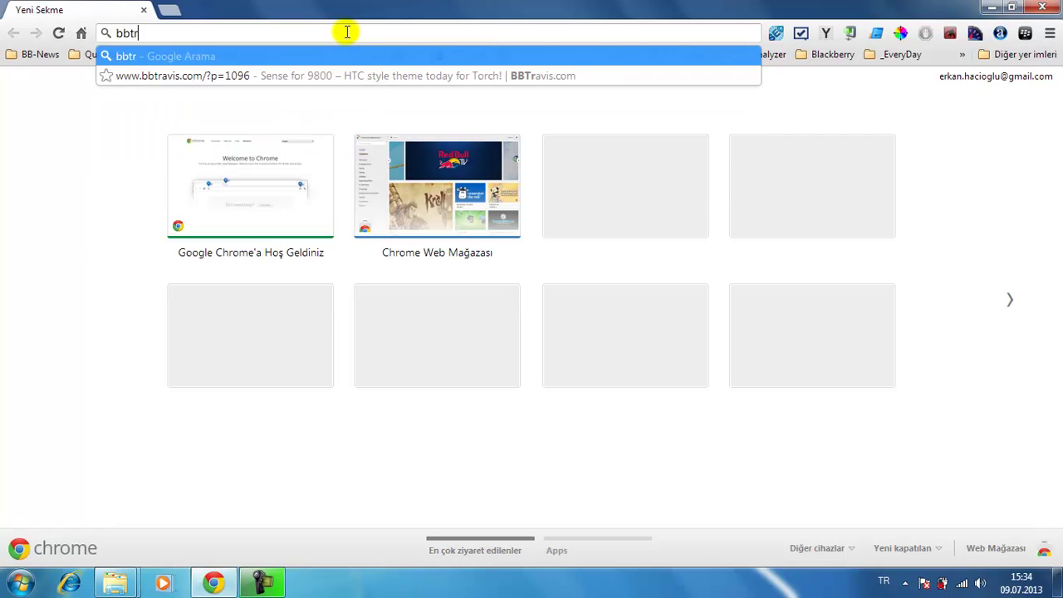
text(.in/)
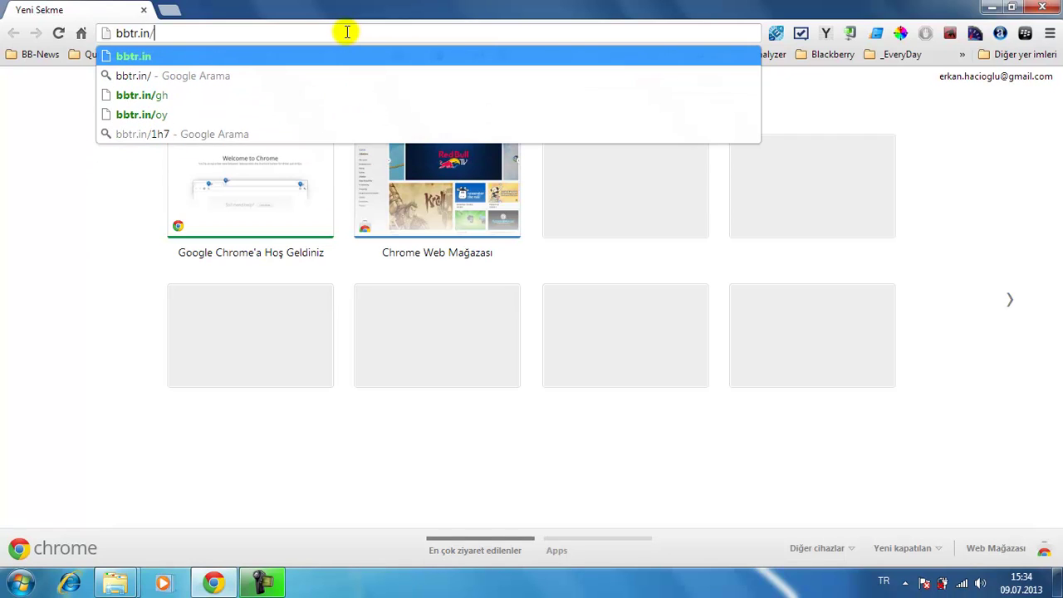
text(2q)
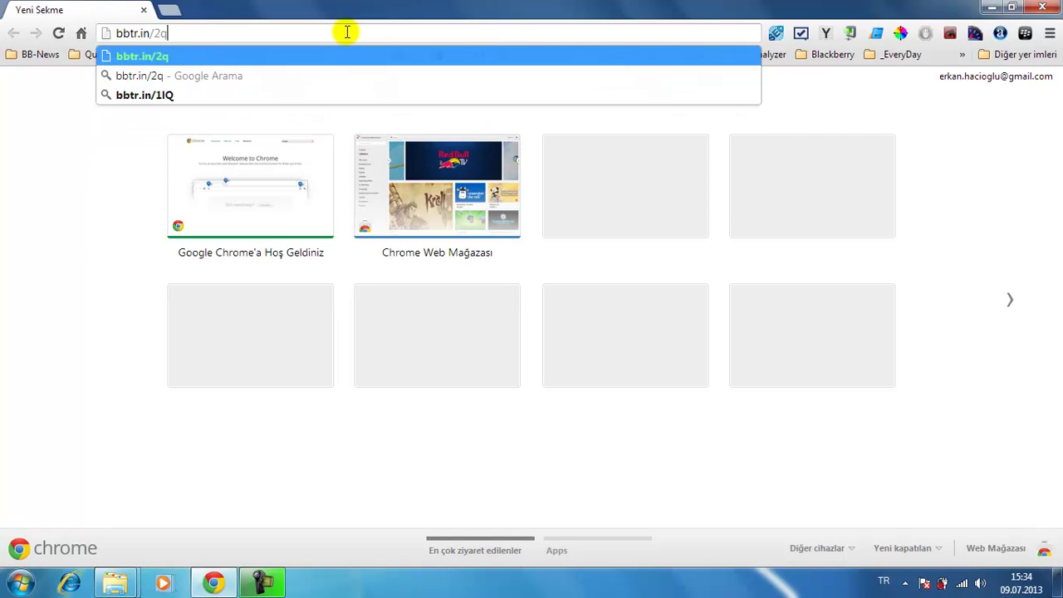
text(E)
key(Return)
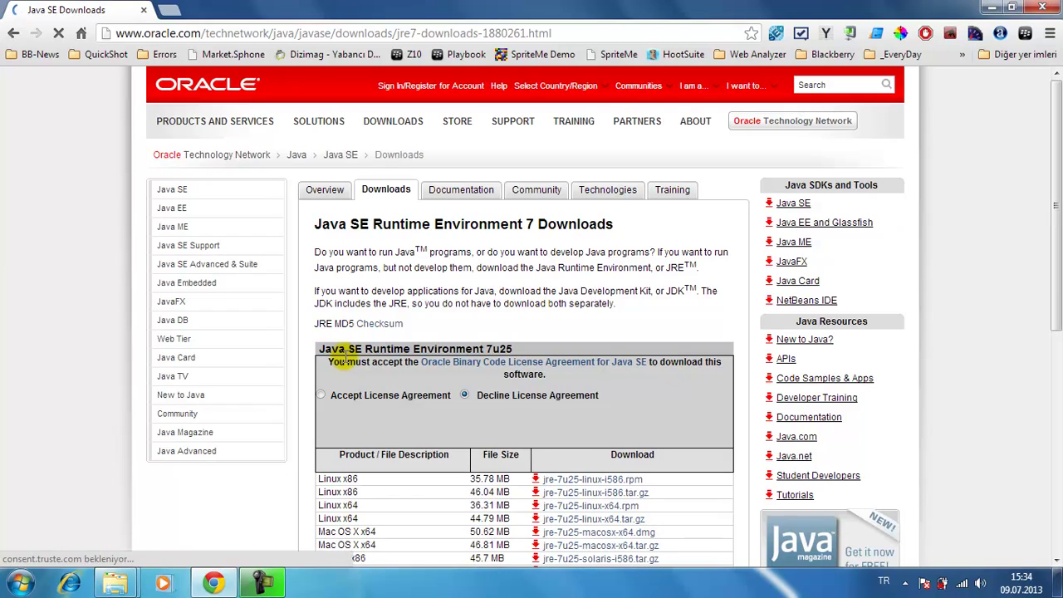
Accept the license and download jre-7u25-windows-i586.exe for Windows x86 Offline.
click(321, 396)
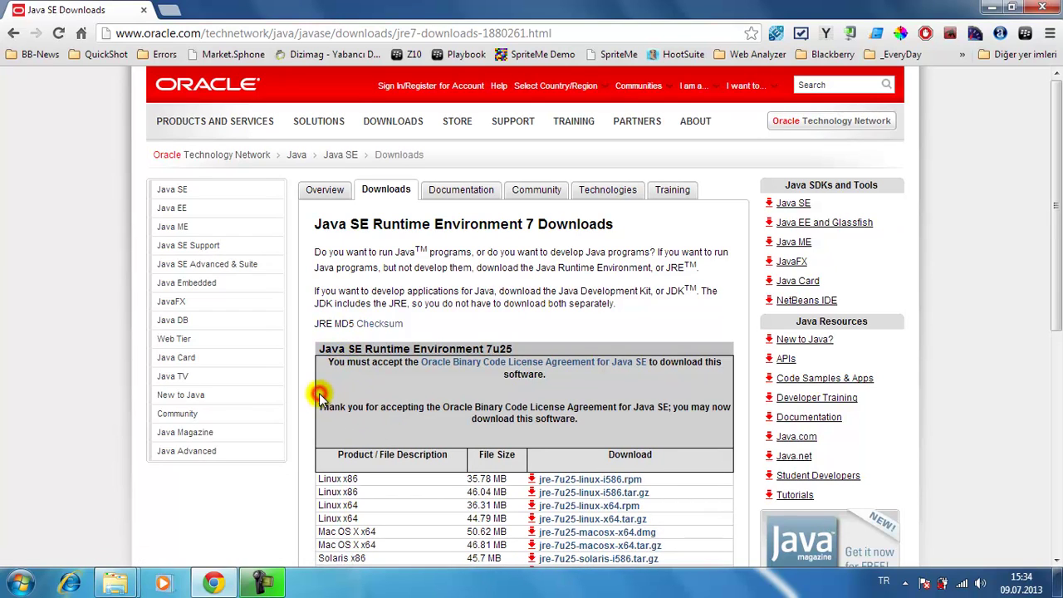
scroll(548, 375, down, 3)
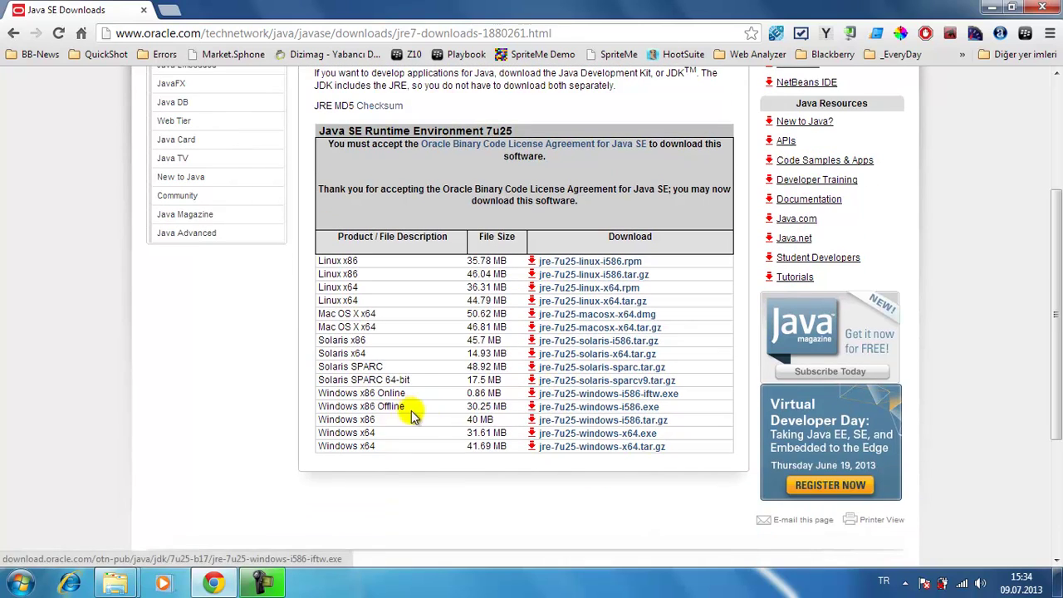
double_click(399, 406)
drag(365, 406, 318, 406)
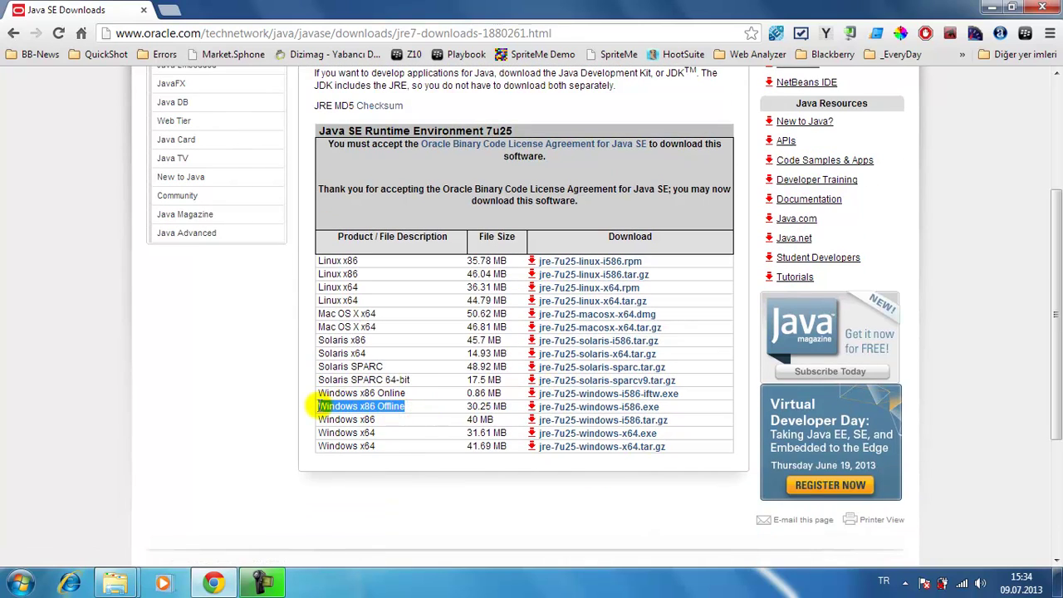
click(600, 408)
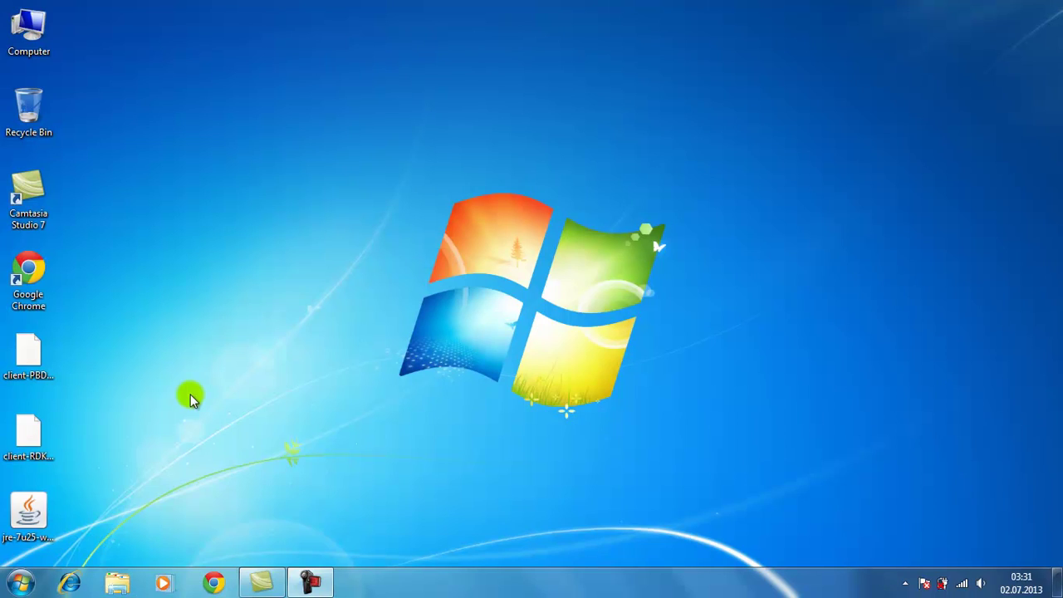
Run the downloaded Java installer, install Java, and close setup when it finishes.
double_click(33, 519)
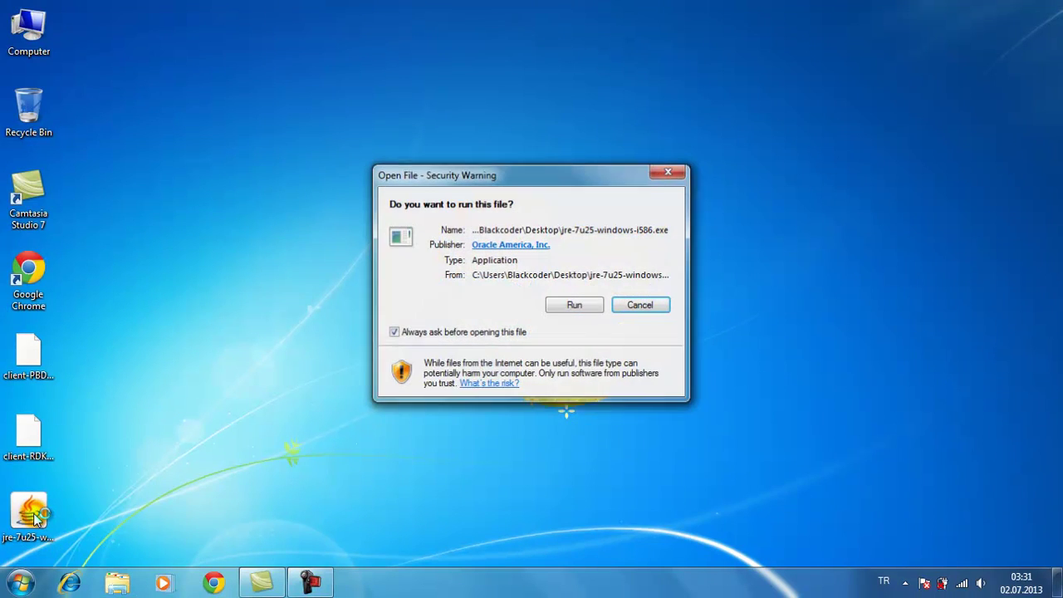
click(569, 305)
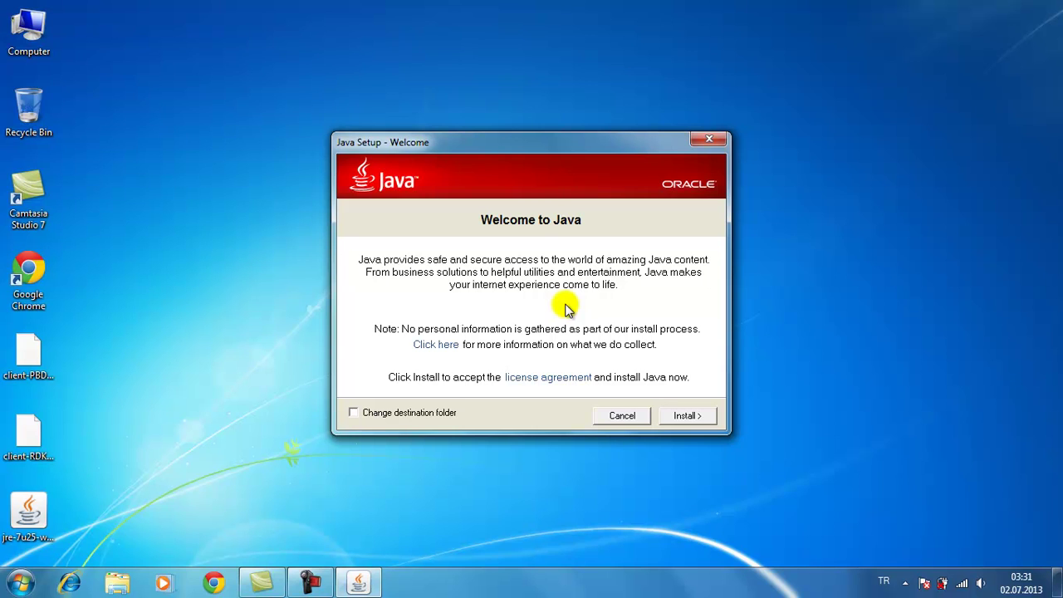
click(692, 414)
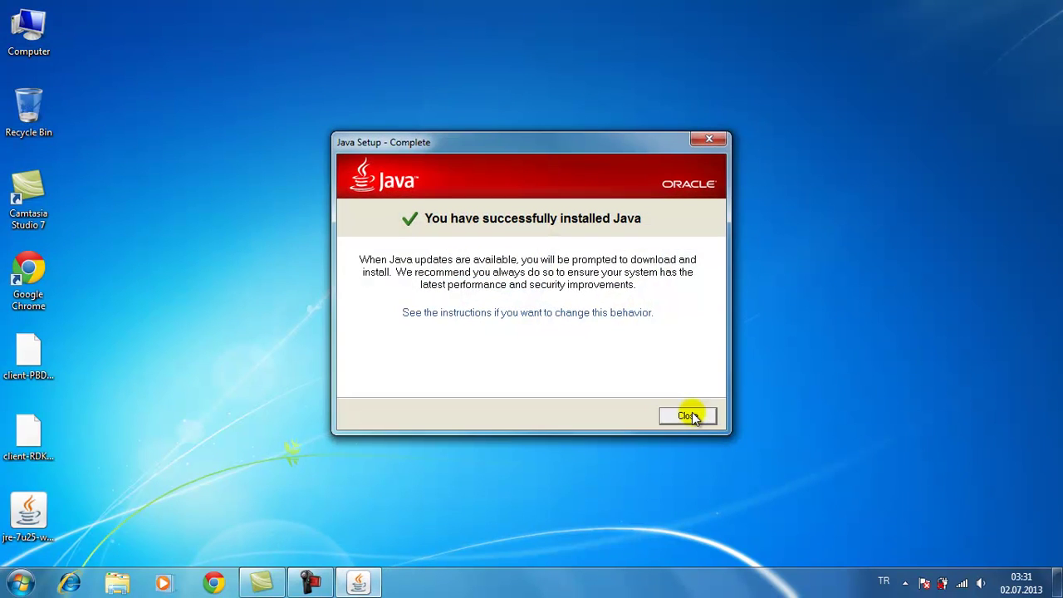
click(687, 416)
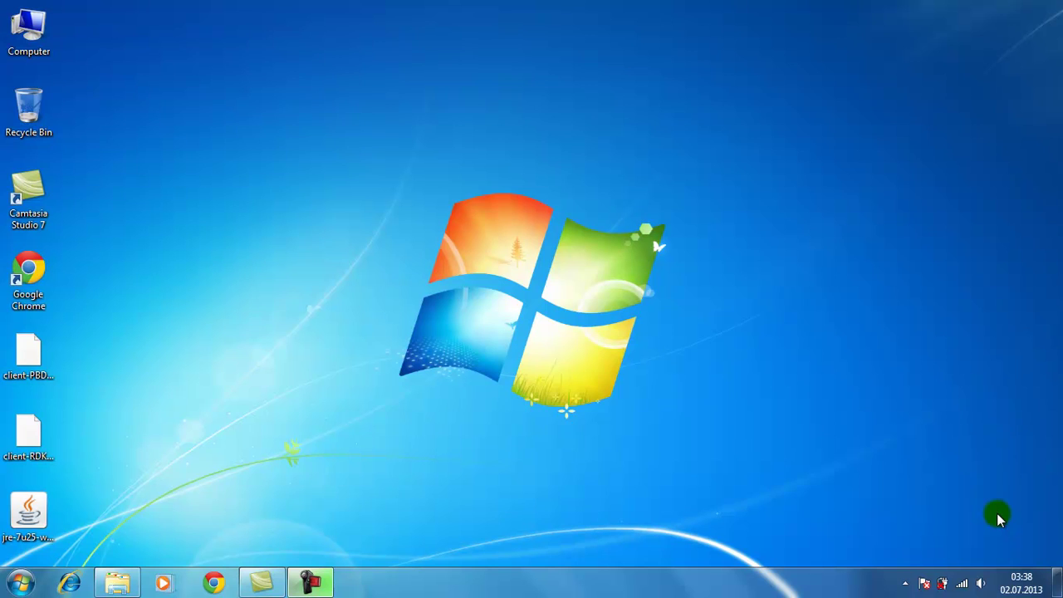
In Command Prompt, verify java -version reports 1.7.0_25, then exit the console.
key(super+r)
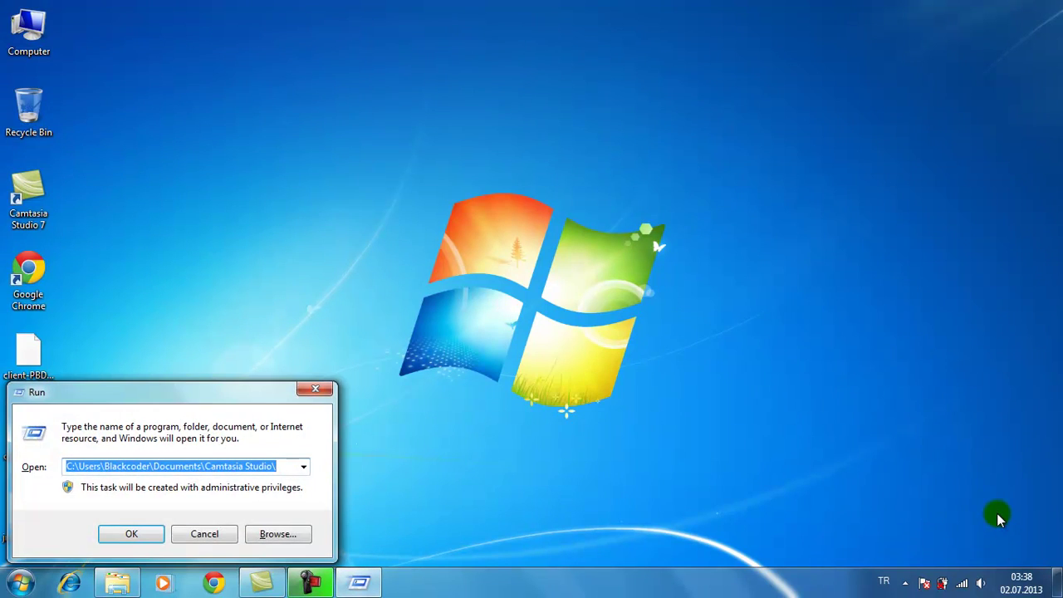
text(cmd)
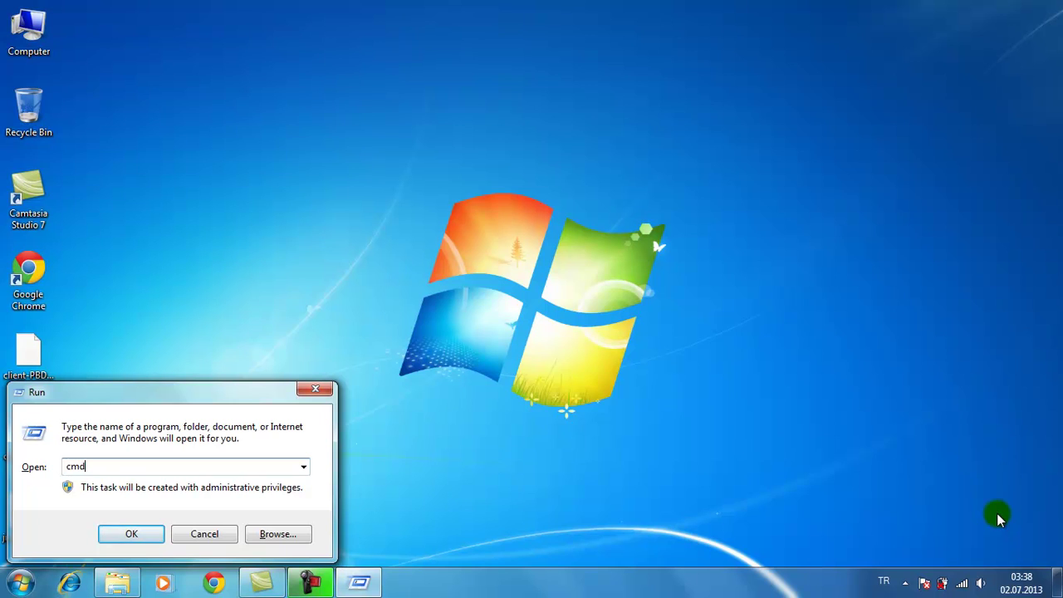
key(Return)
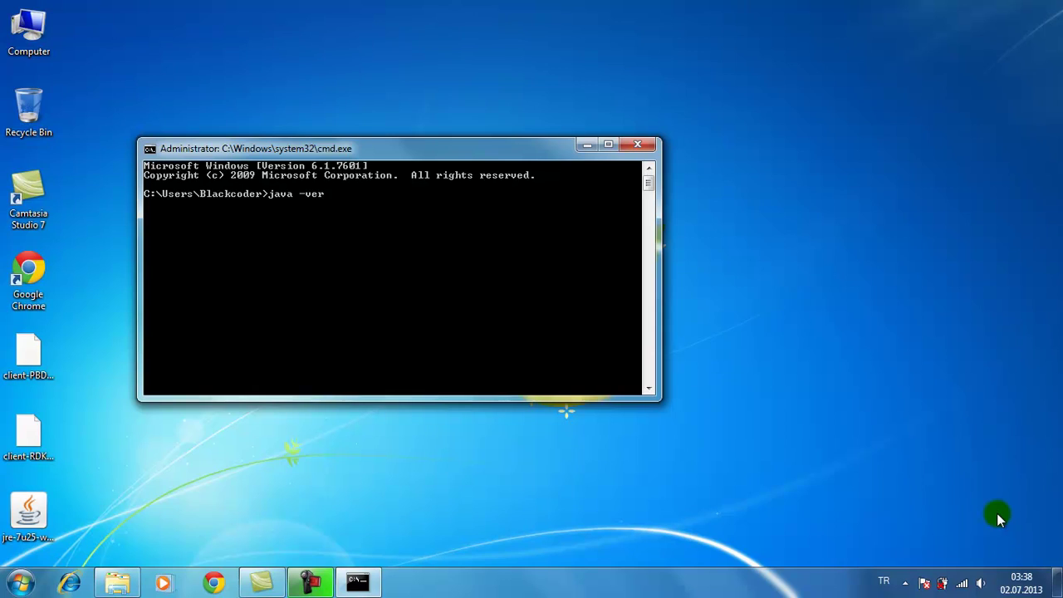
text(java -version)
key(Return)
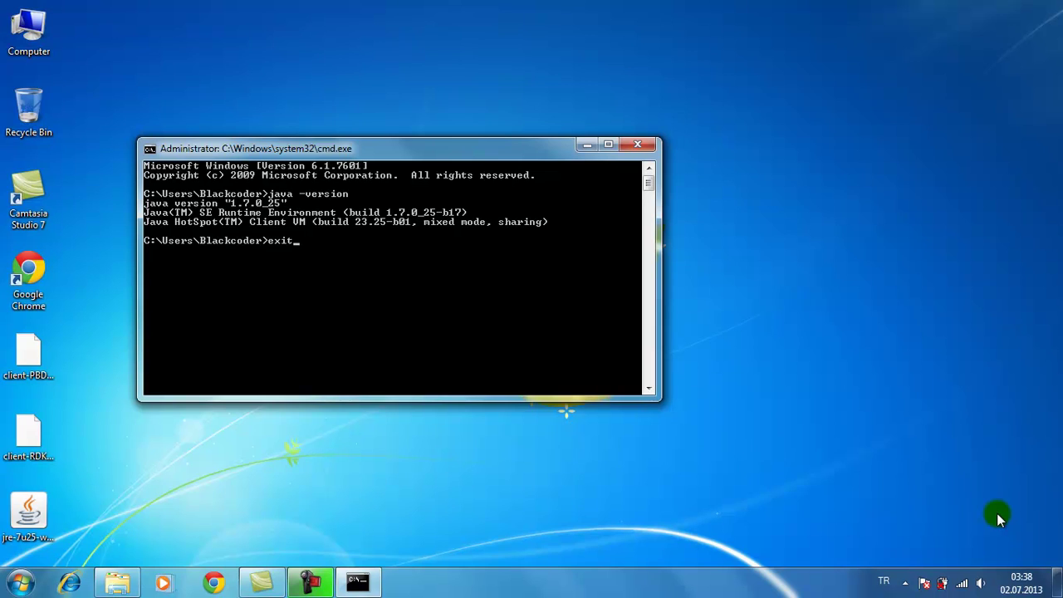
text(exit)
key(Return)
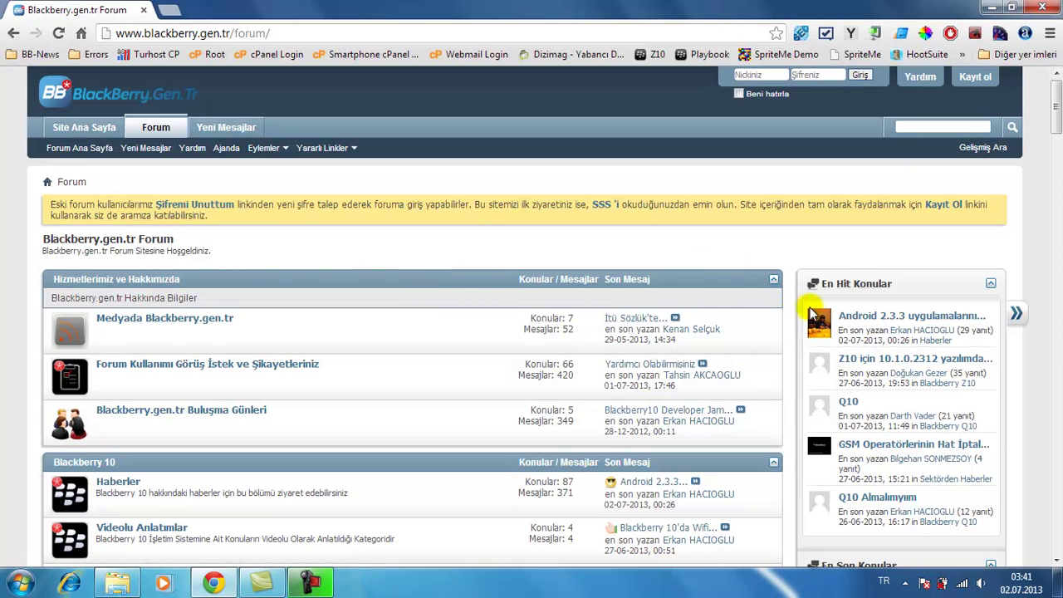
Open the Android 2.3.3 apps thread and save AndroidDosya.zip to the desktop.
click(883, 317)
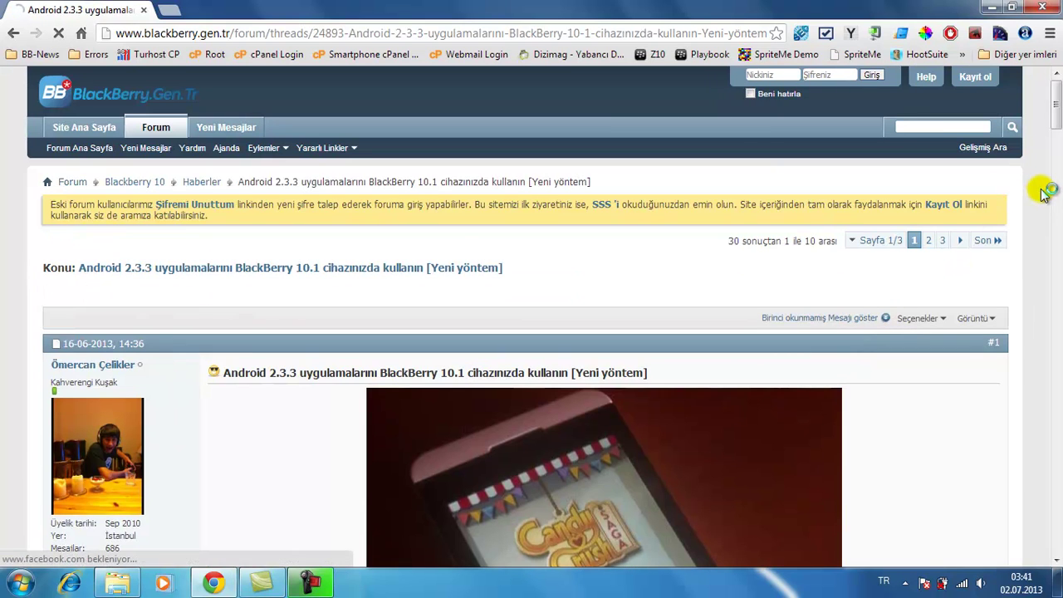
drag(1051, 100, 1056, 186)
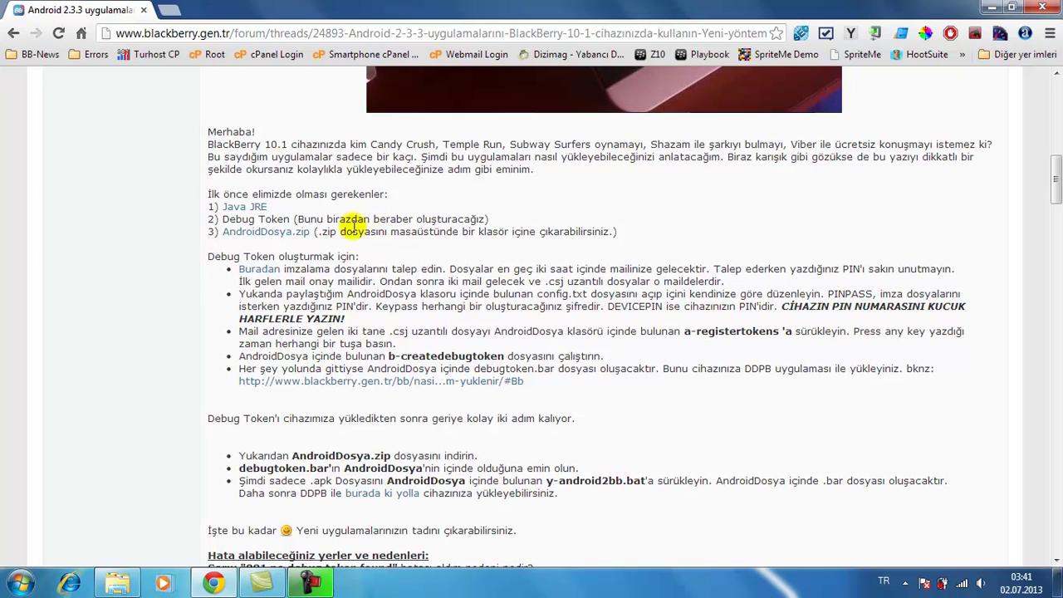
right_click(291, 232)
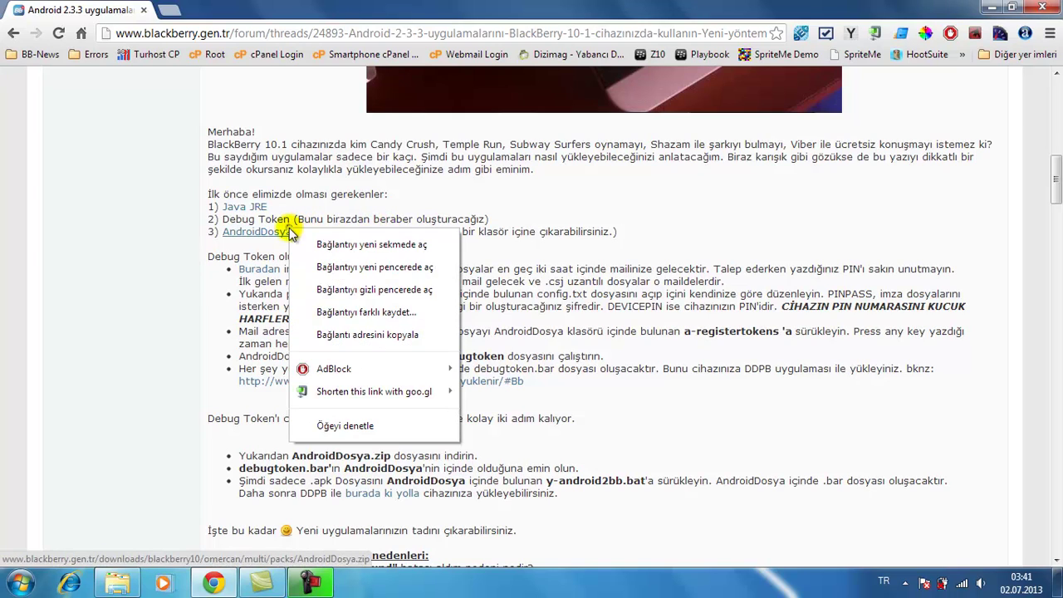
click(316, 308)
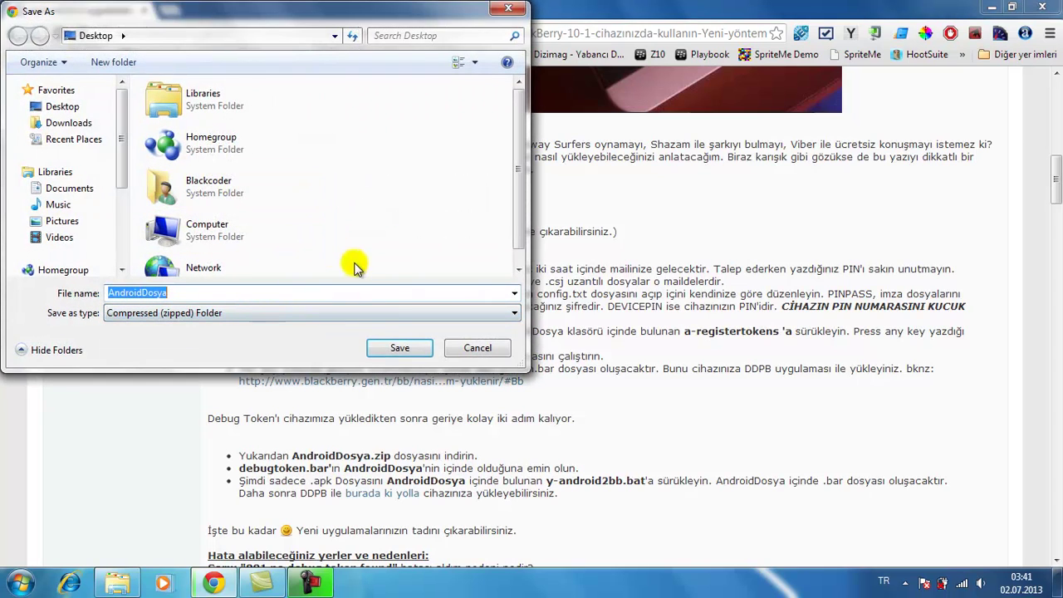
click(397, 348)
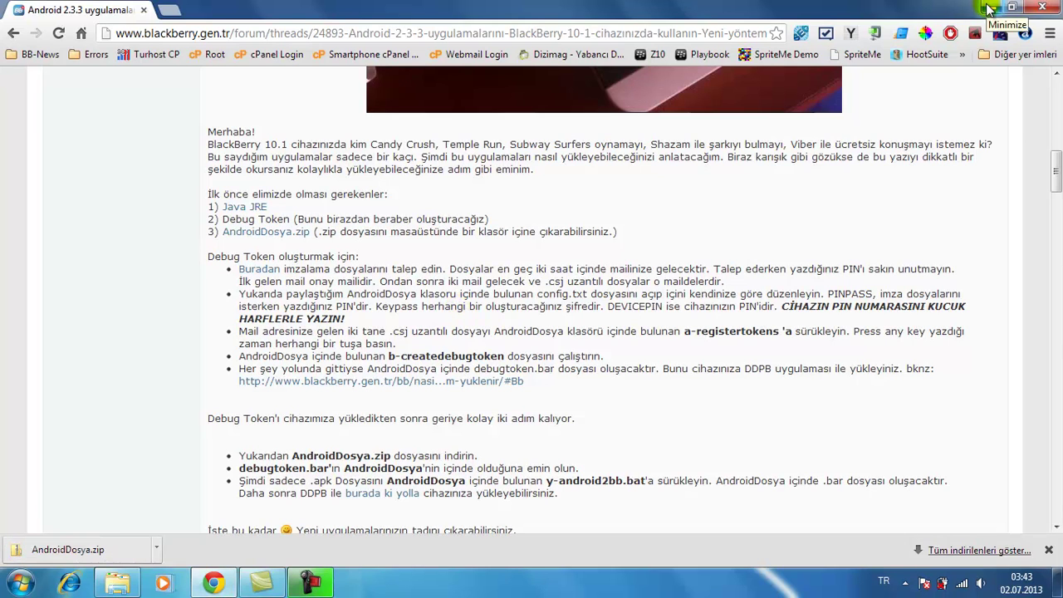
Minimize Chrome and extract AndroidDosya.zip into an AndroidDosya folder on the desktop.
click(988, 8)
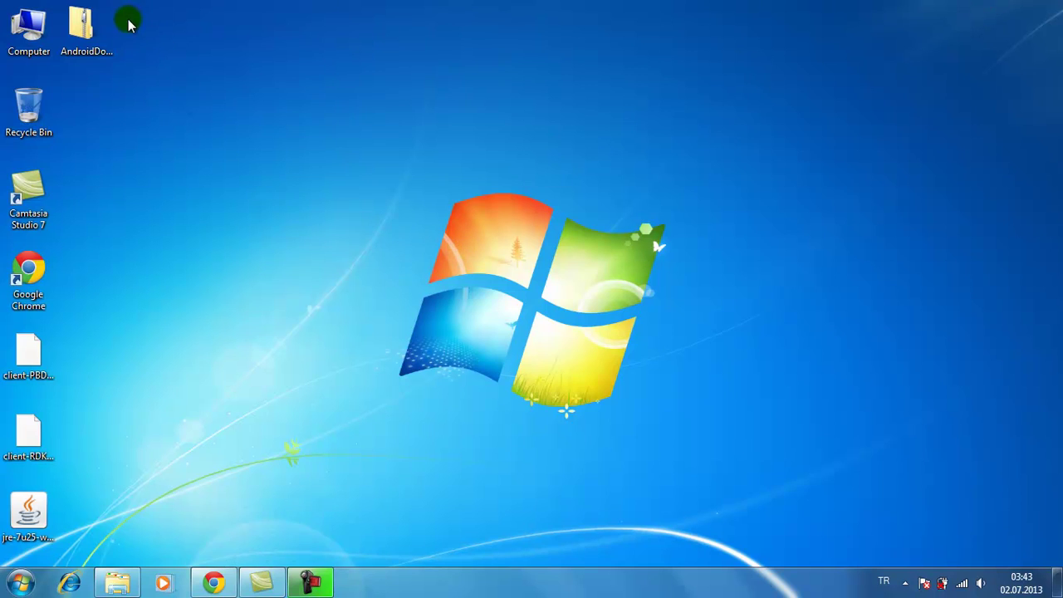
right_click(83, 31)
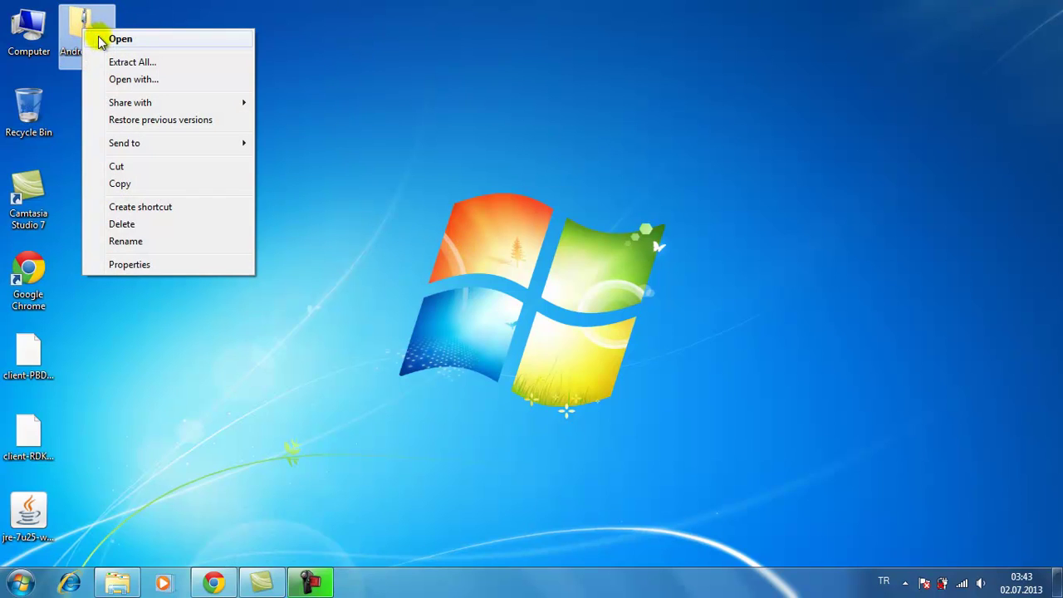
click(101, 62)
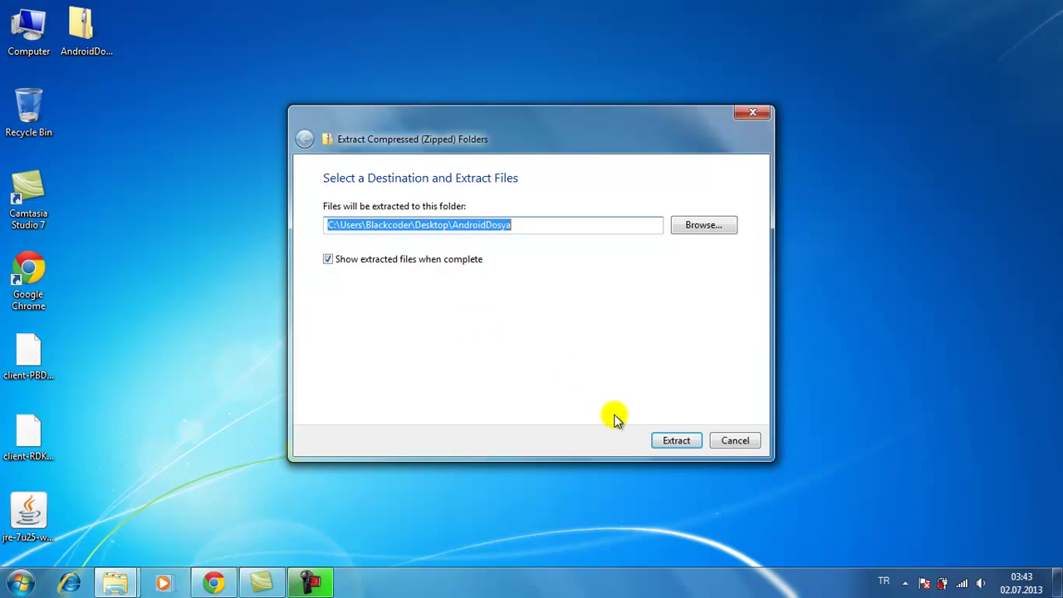
click(663, 441)
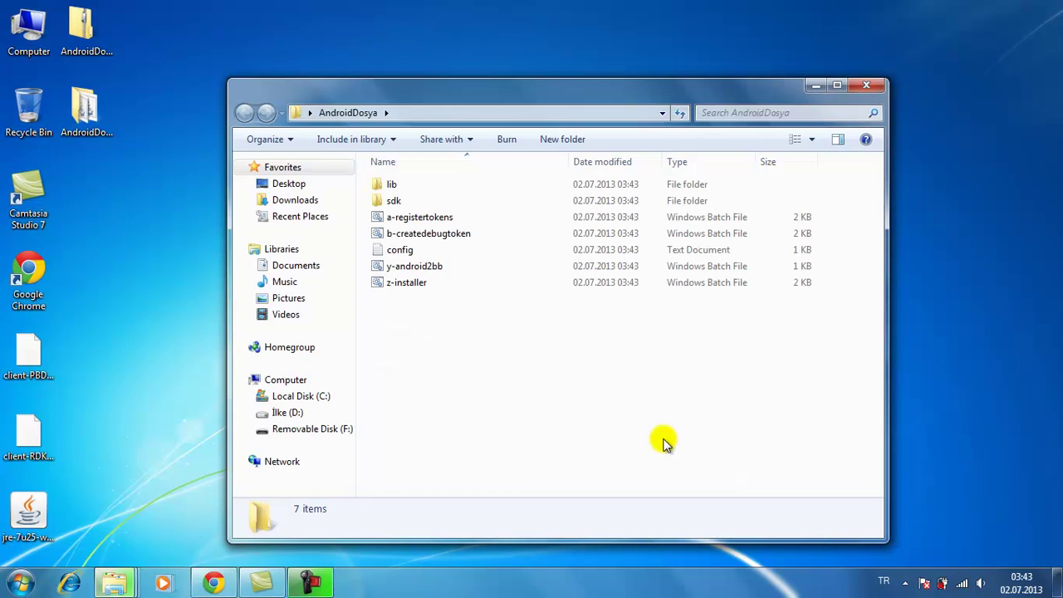
Open the AndroidDosya config file in Notepad for editing.
right_click(432, 252)
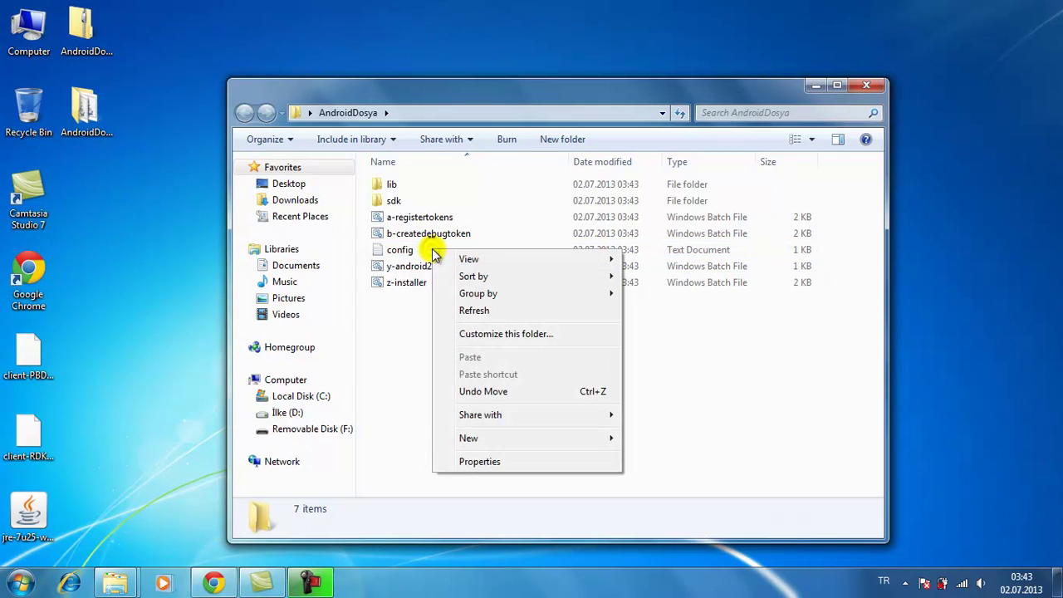
click(403, 251)
right_click(407, 252)
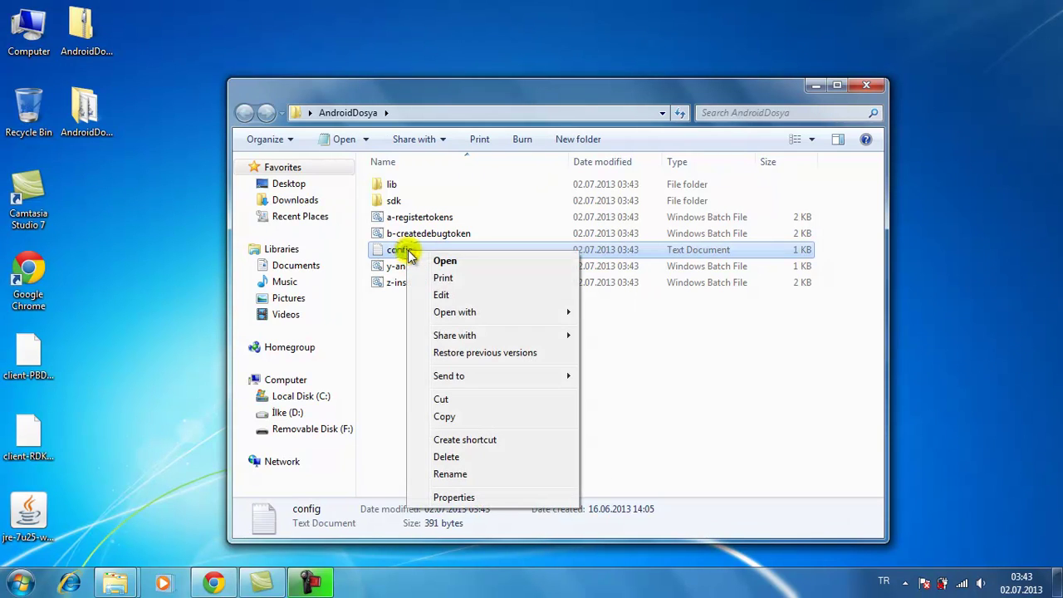
click(441, 295)
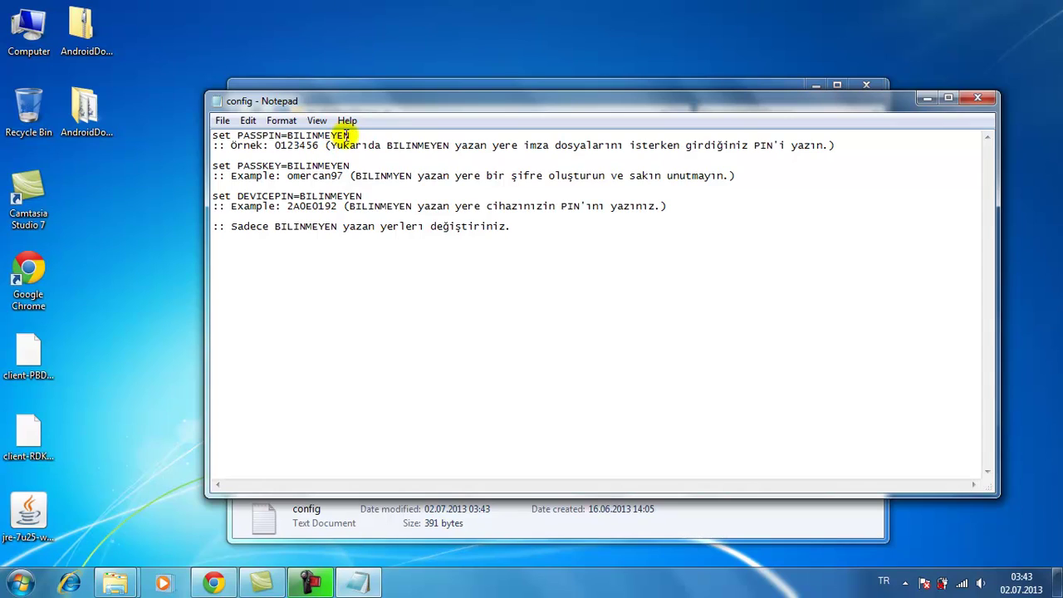
Replace the PASSPIN, PASSKEY and DEVICEPIN placeholders with the signing PIN, password and device PIN, then save.
drag(349, 136, 295, 135)
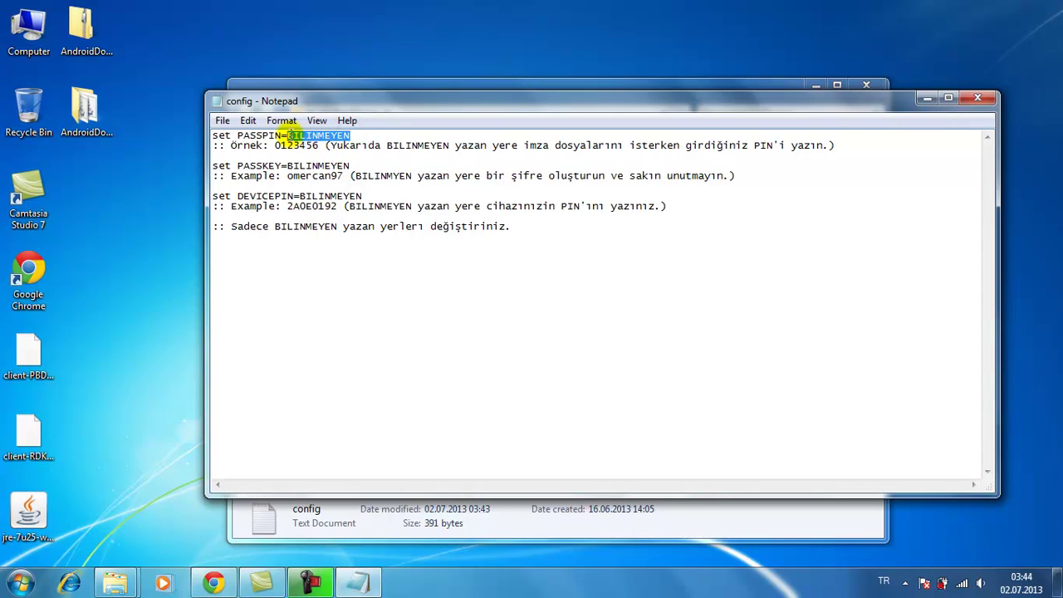
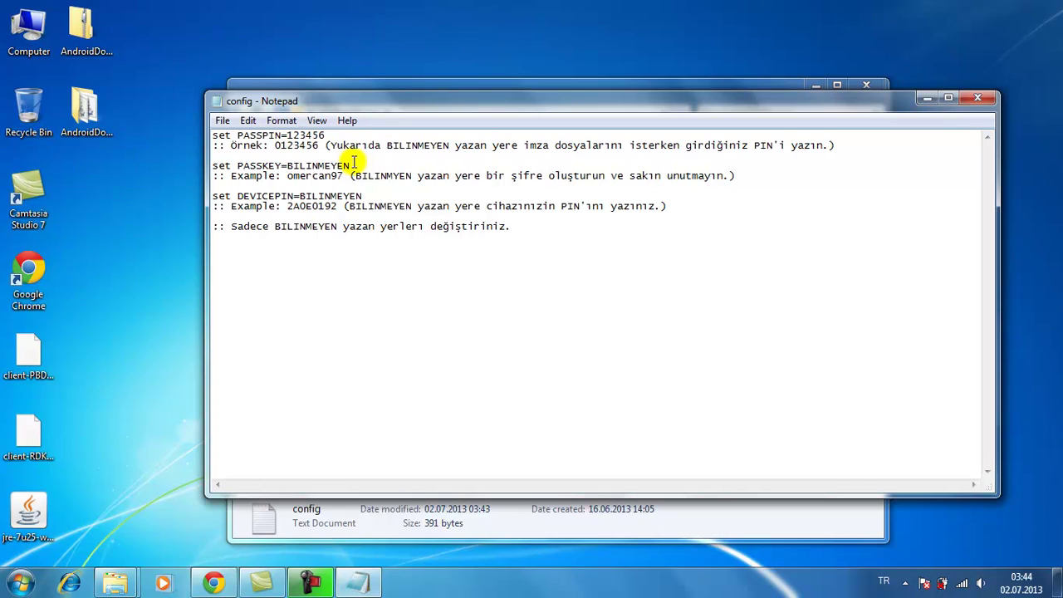
drag(353, 164, 297, 165)
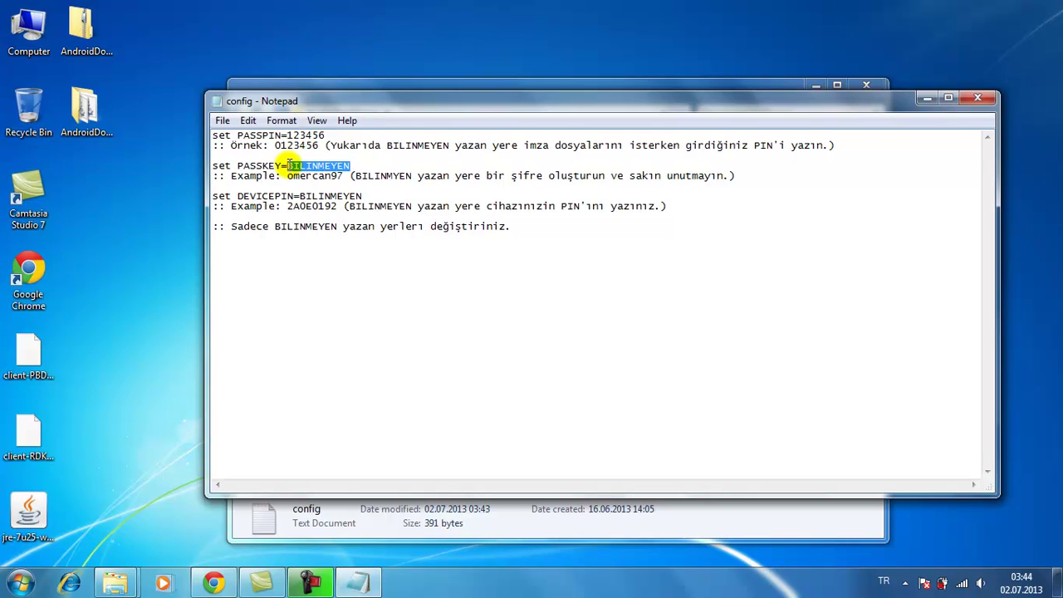
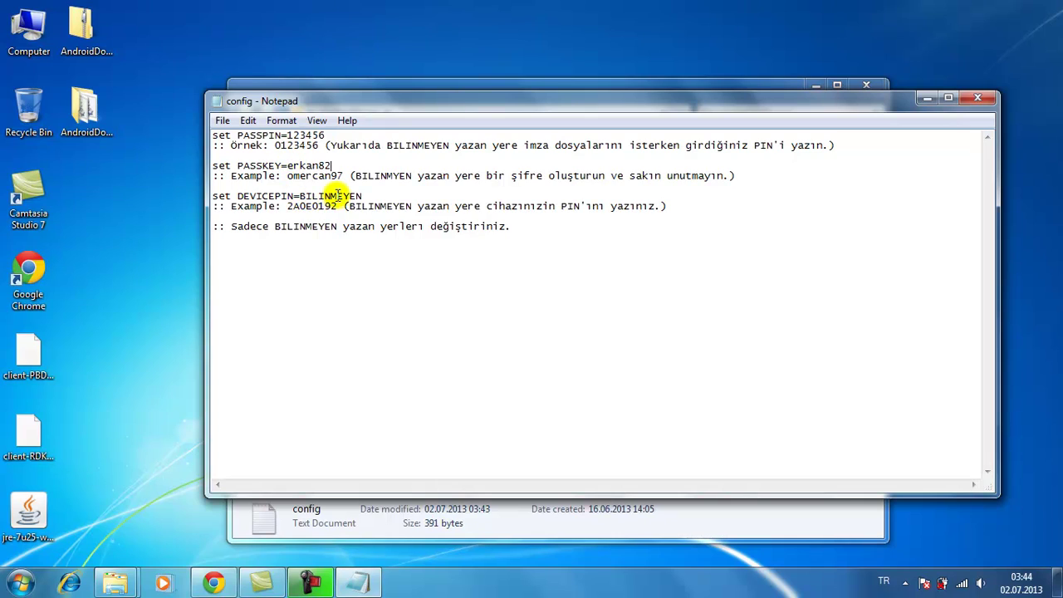
drag(363, 196, 299, 196)
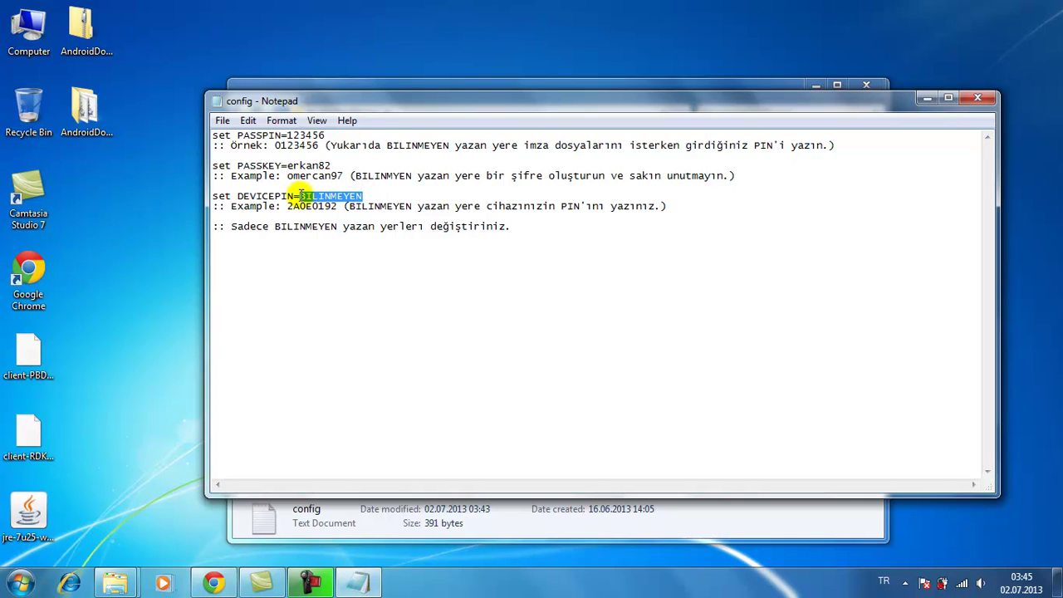
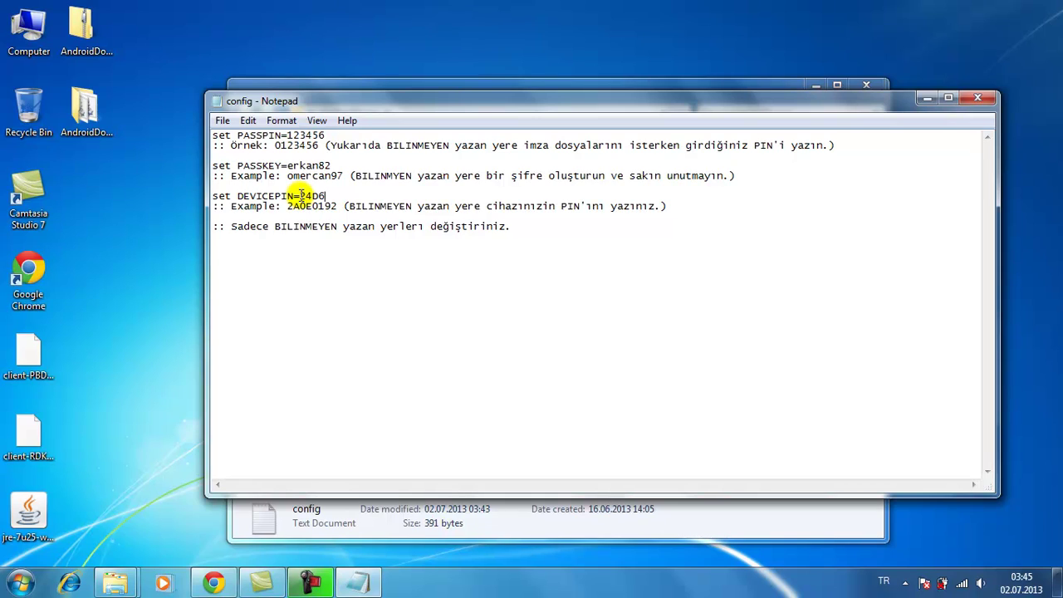
click(223, 120)
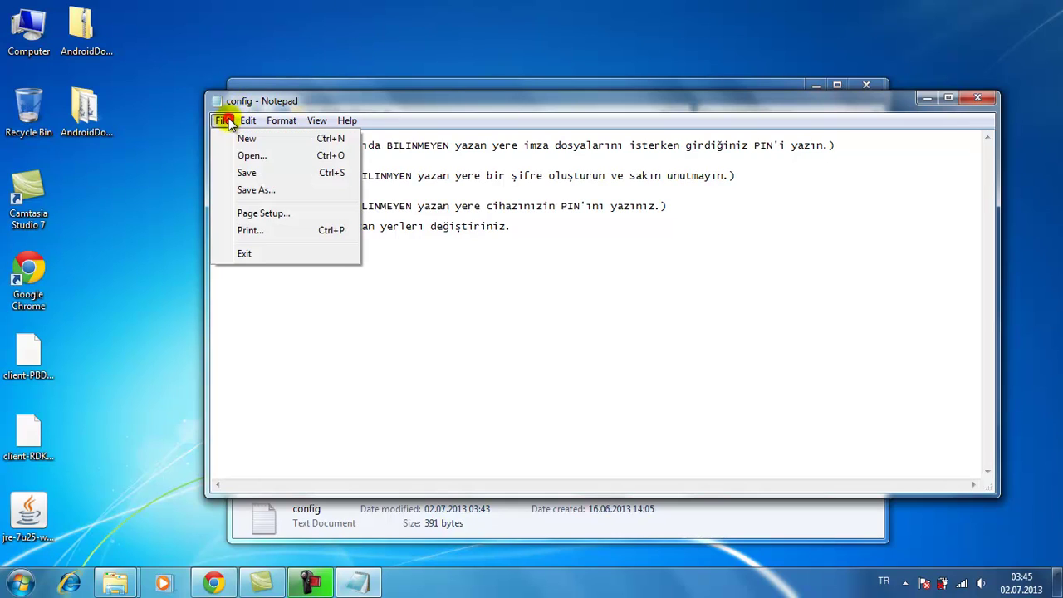
click(248, 173)
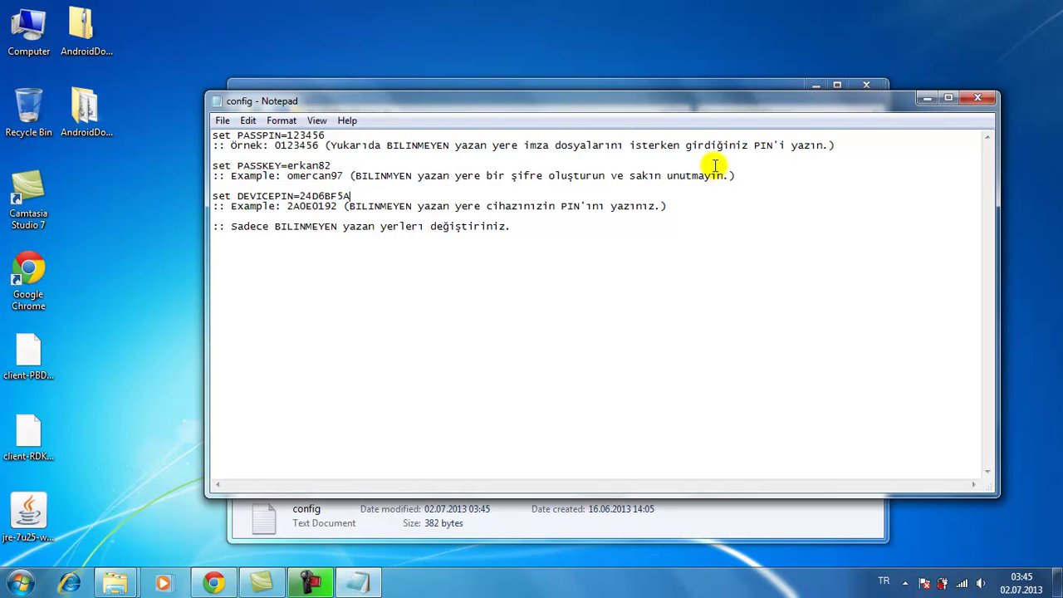
Close Notepad and register the signing keys by dropping both client files onto a-registertokens.
click(977, 100)
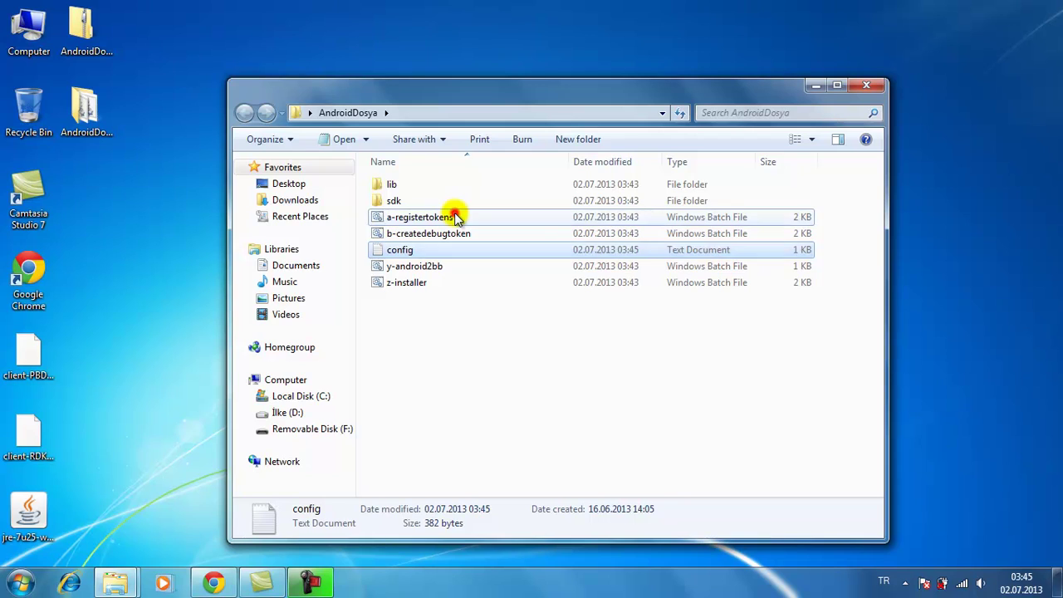
click(454, 215)
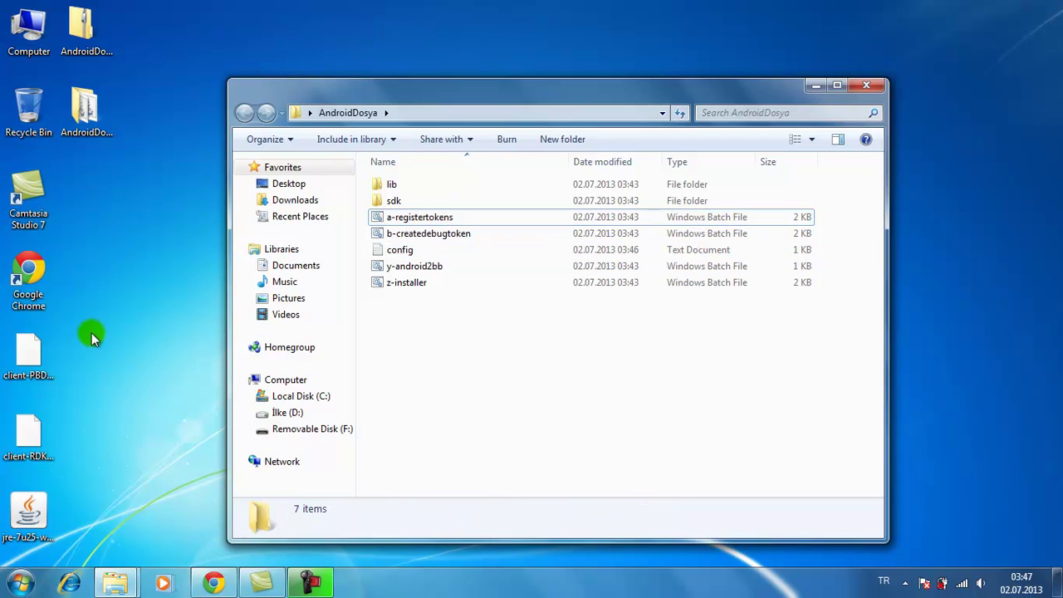
drag(90, 332, 28, 432)
click(31, 348)
drag(31, 347, 409, 216)
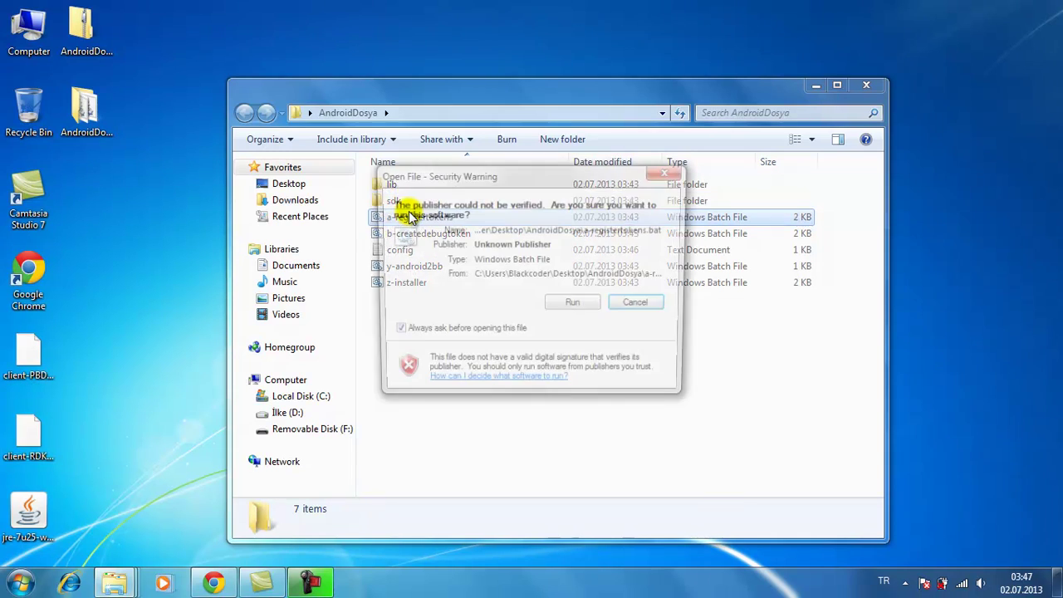
click(575, 307)
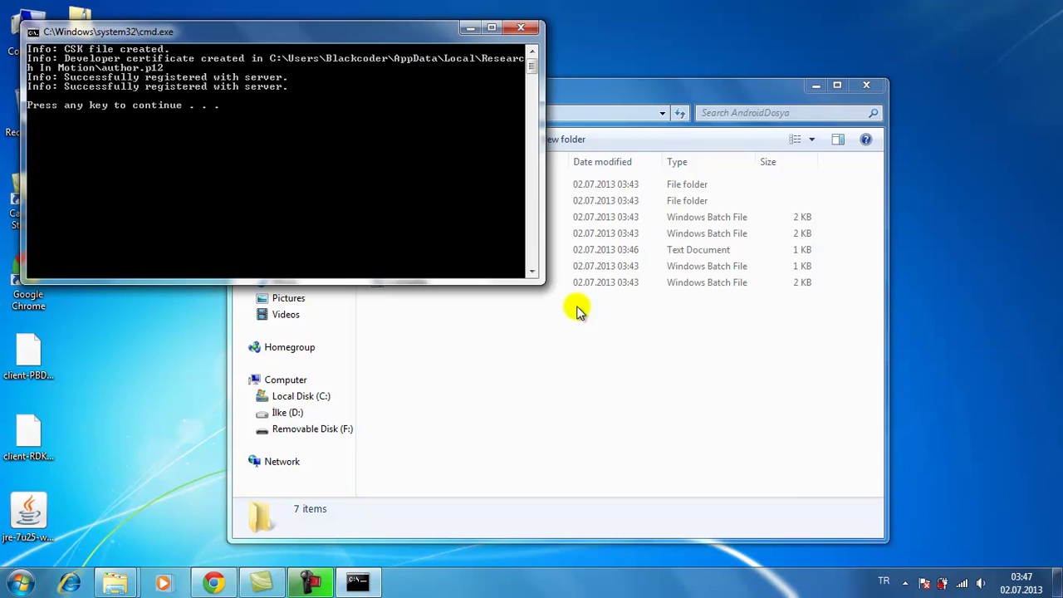
key(Return)
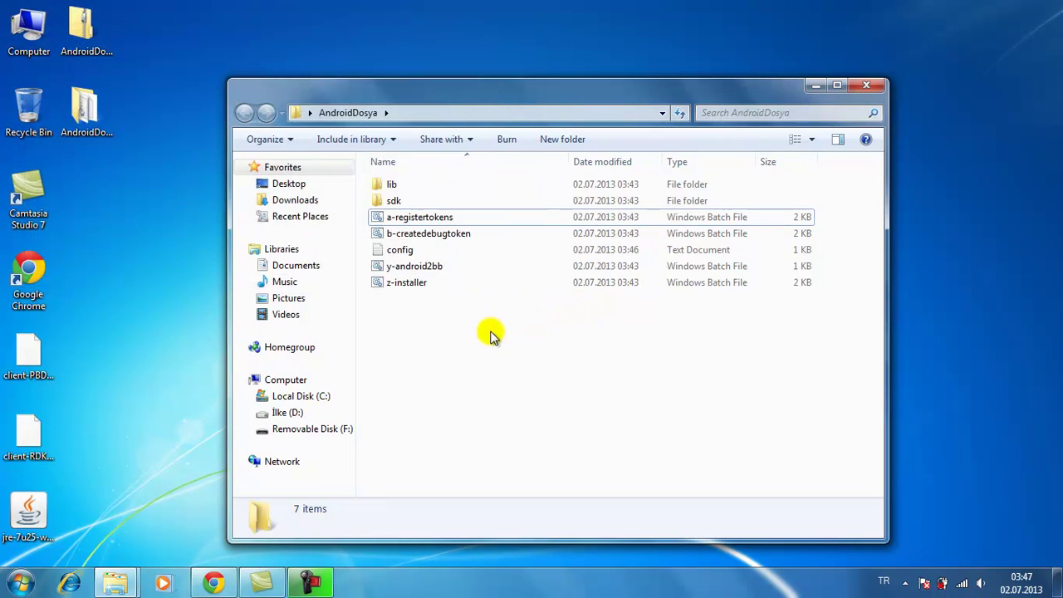
Run b-createdebugtoken and select the resulting debugtoken.bar in AndroidDosya.
double_click(457, 237)
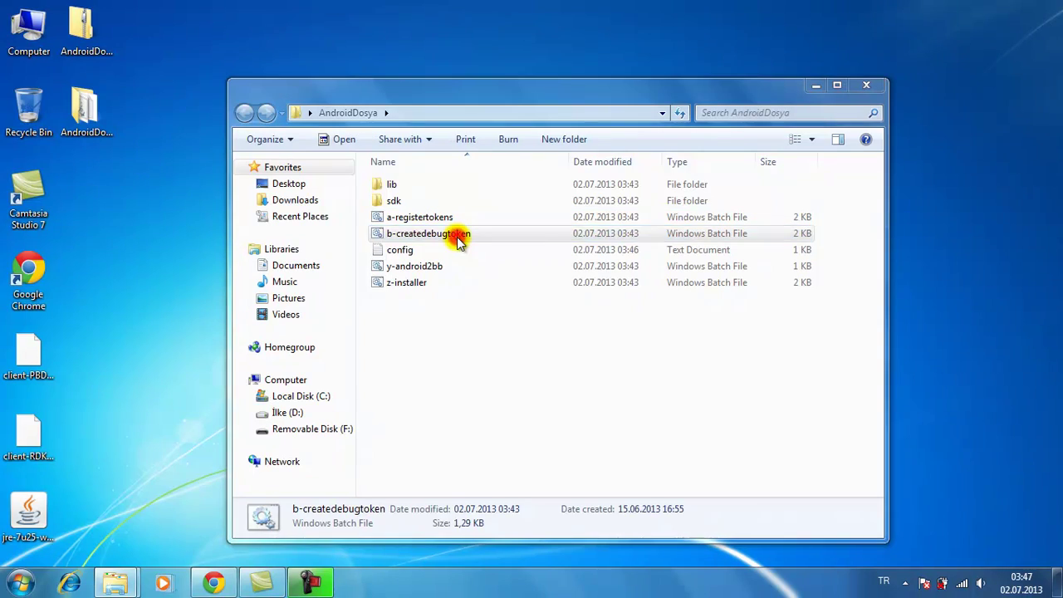
click(575, 306)
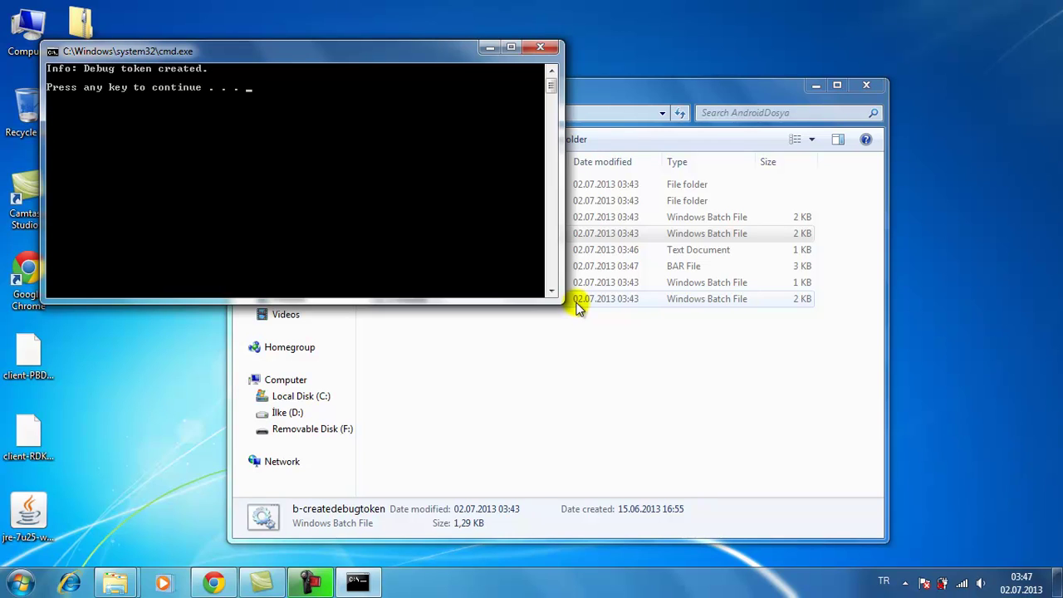
key(Return)
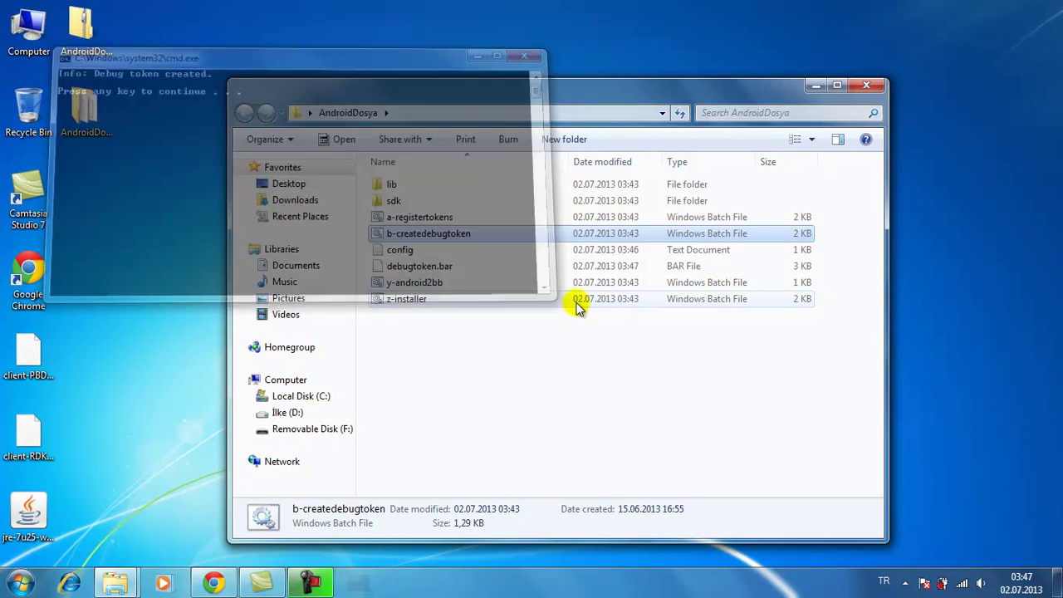
click(529, 331)
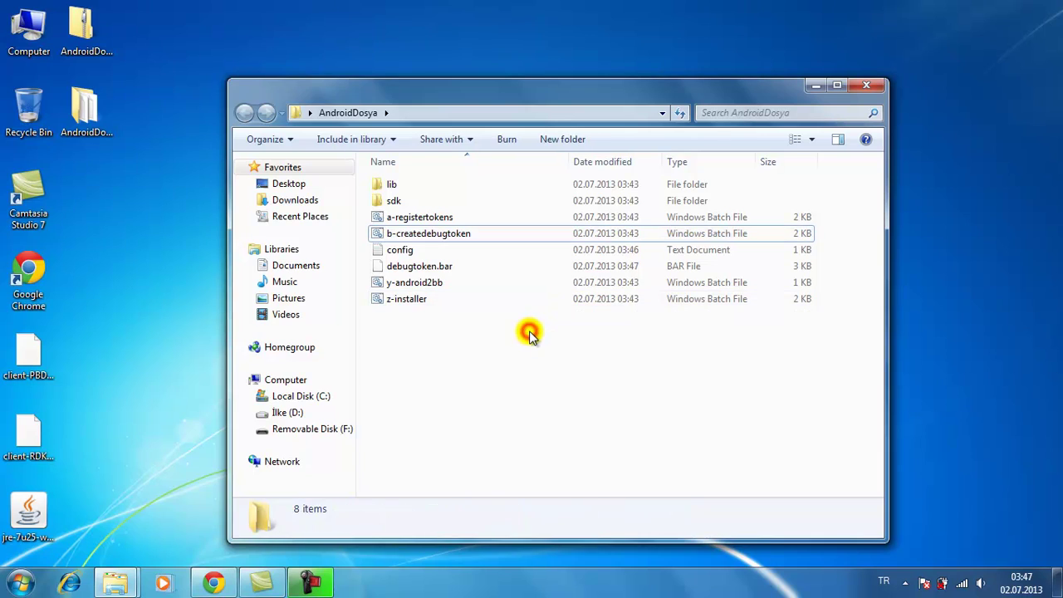
click(454, 268)
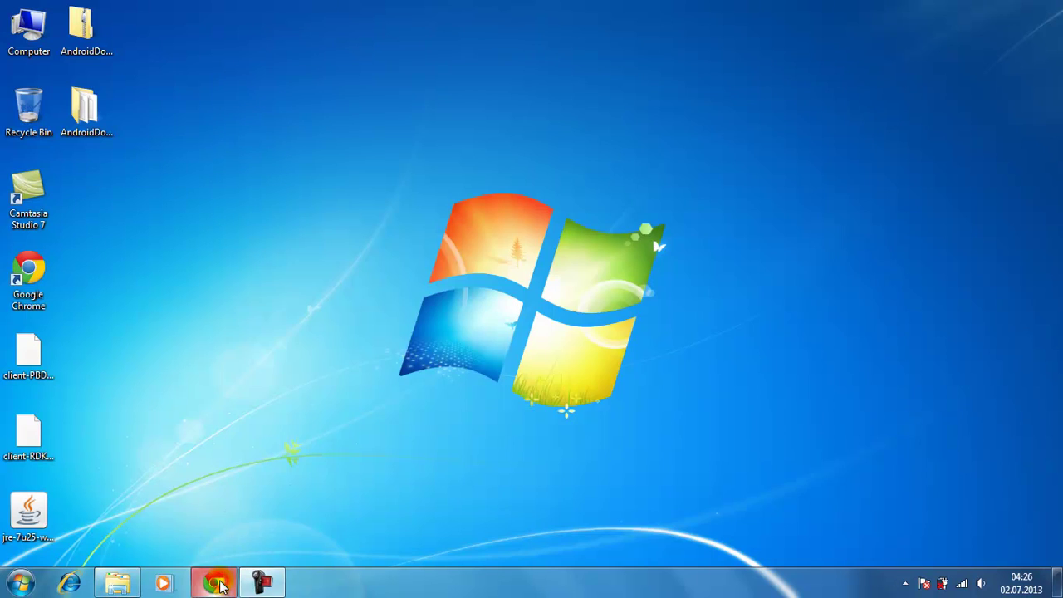
Search the web for 'ddpb' and open the DDPB – PlayBook Tool site.
click(219, 584)
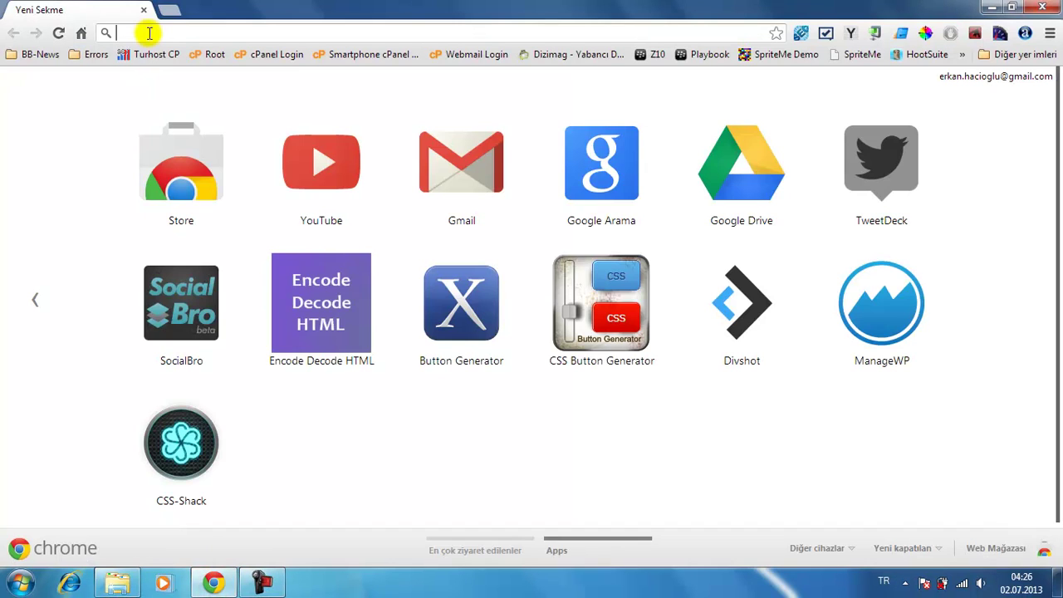
text(ddpb)
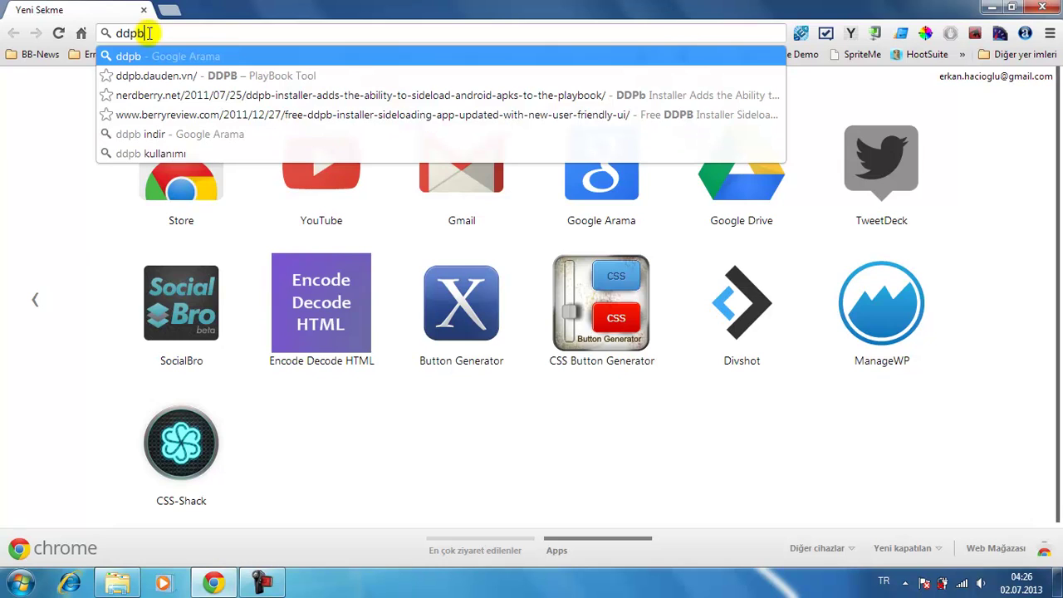
key(Return)
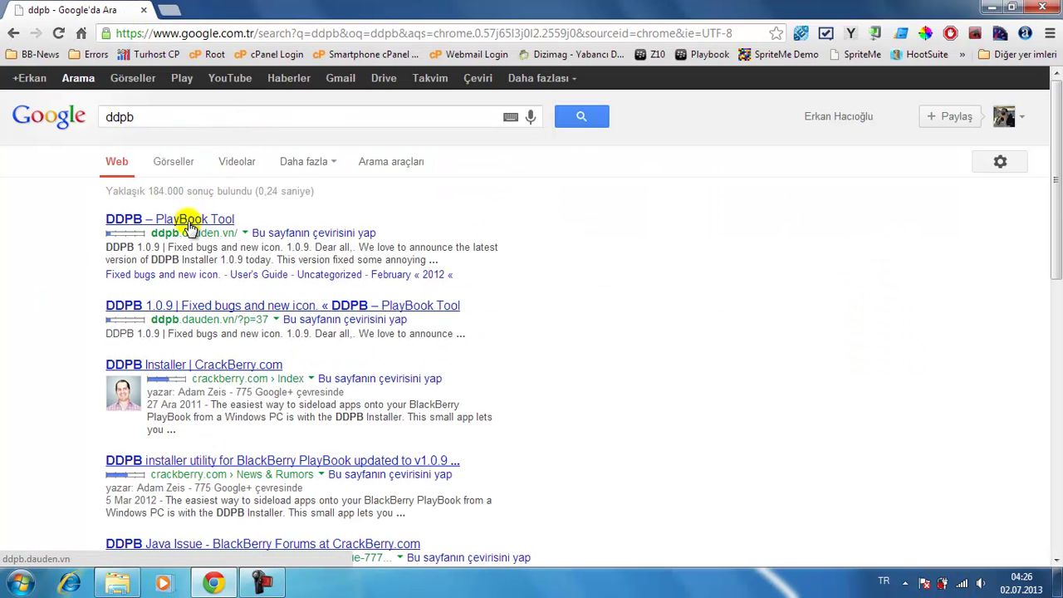
click(188, 221)
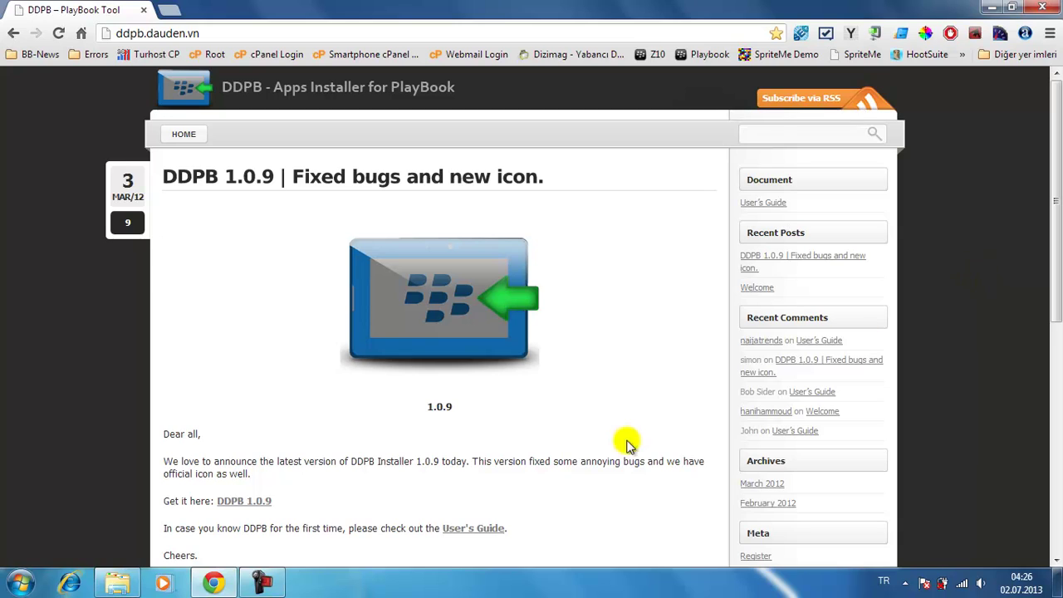
Download DDPB.msi through the DDPB 1.0.9 MediaFire link, then close that tab.
click(266, 504)
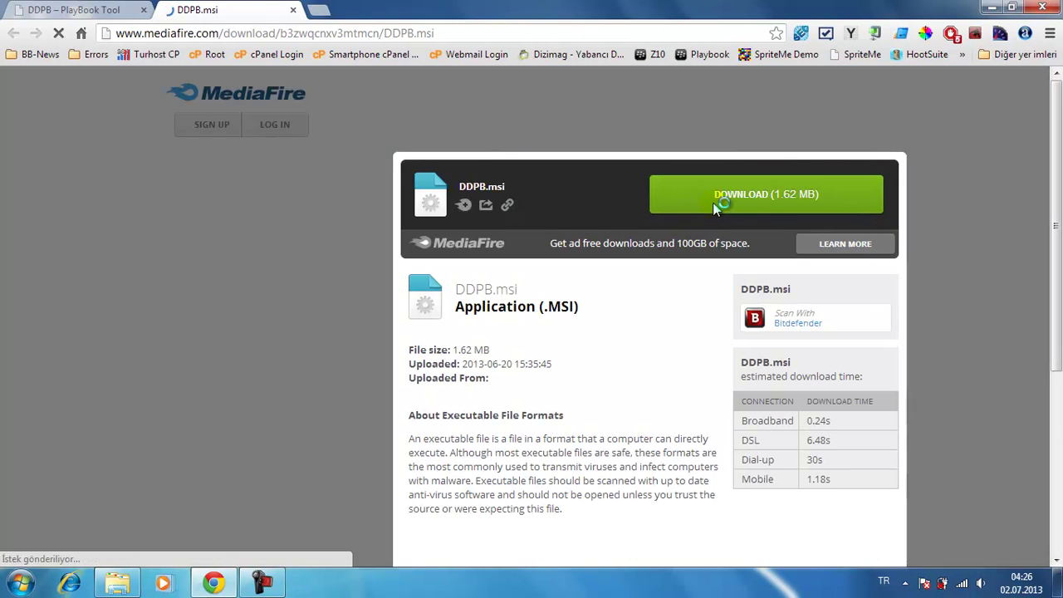
click(716, 204)
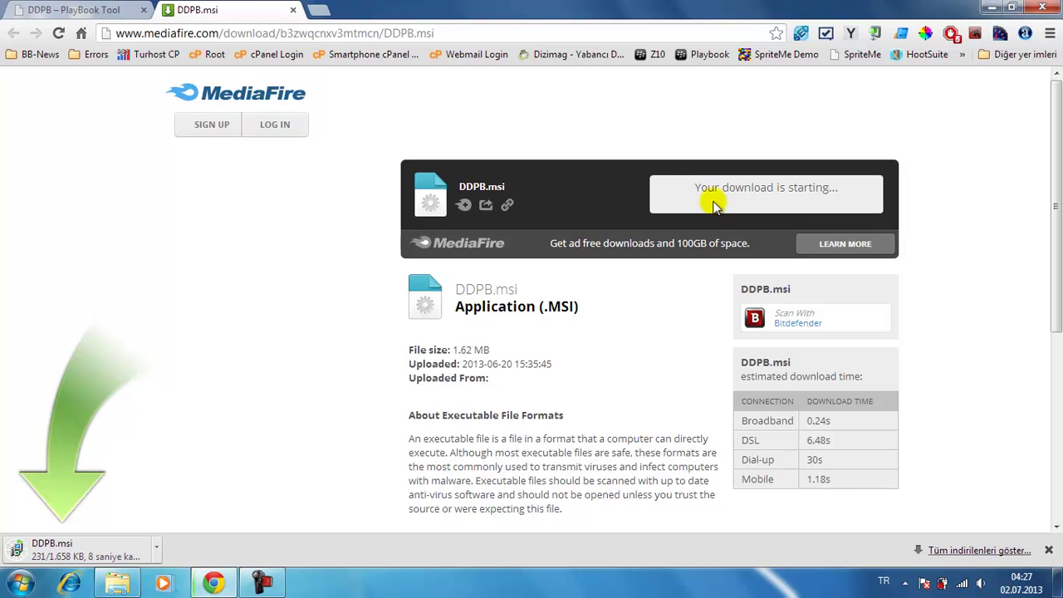
click(295, 11)
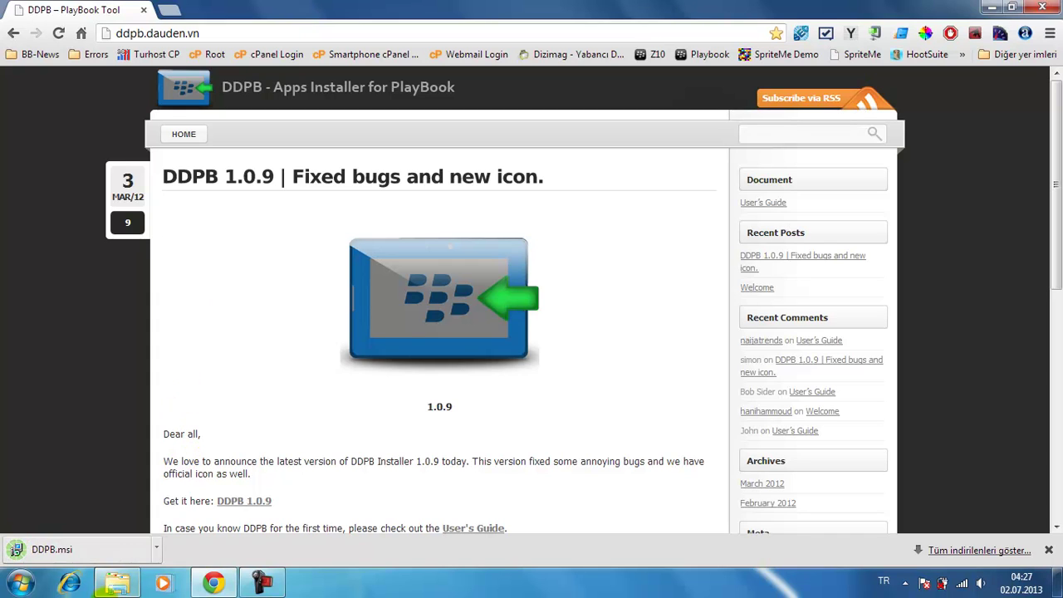
Run DDPB.msi and complete DDPB Setup installing for Everyone.
click(18, 549)
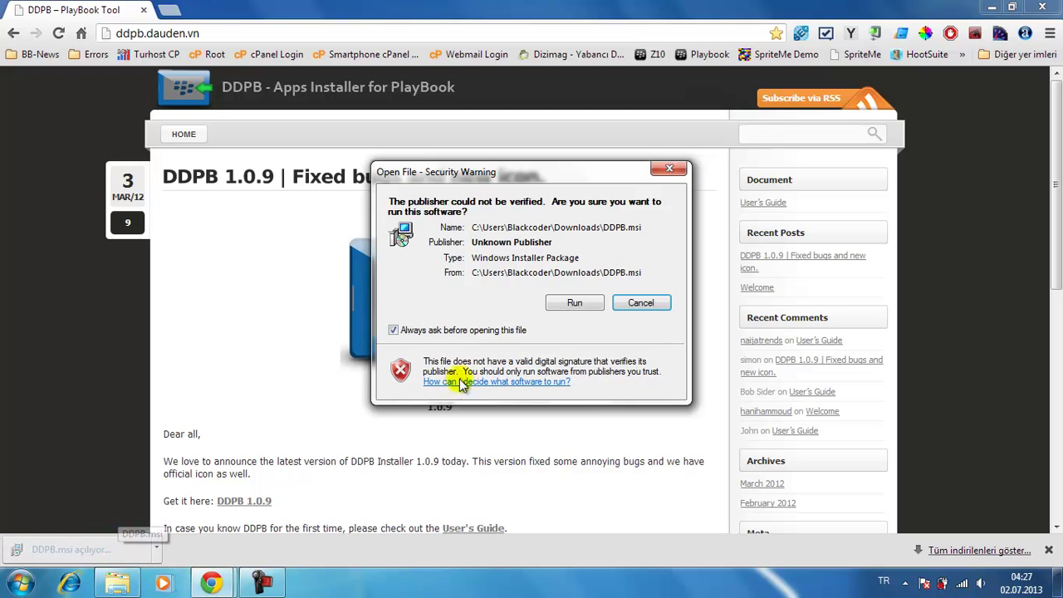
click(559, 305)
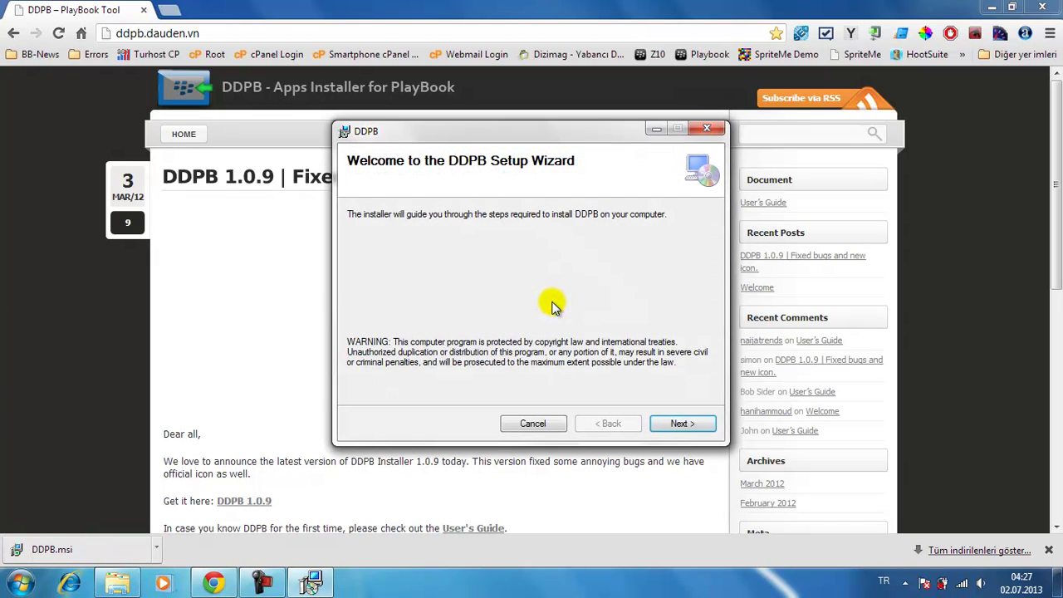
click(669, 426)
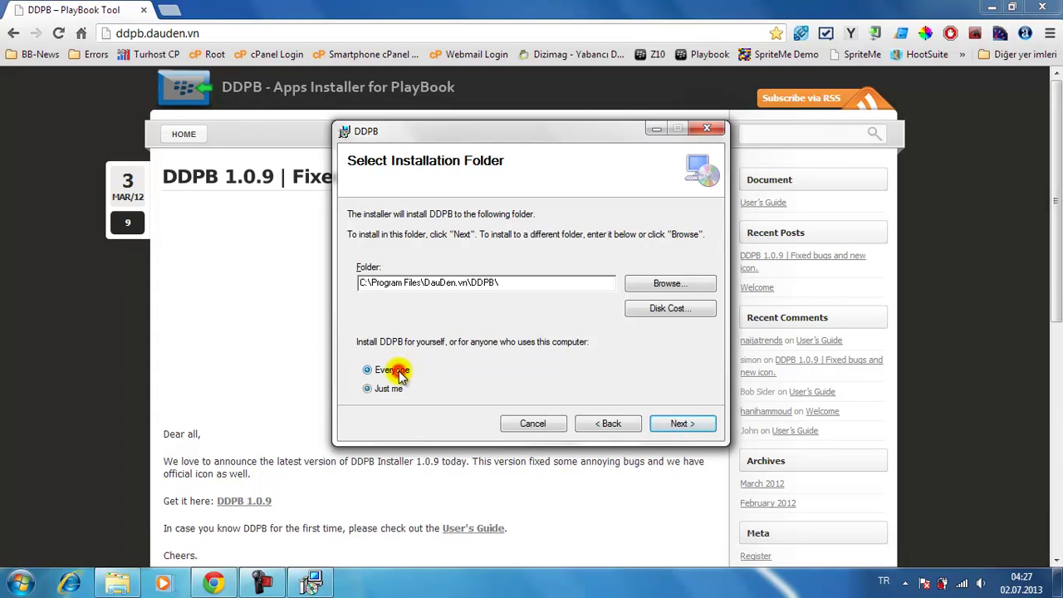
click(399, 372)
click(681, 425)
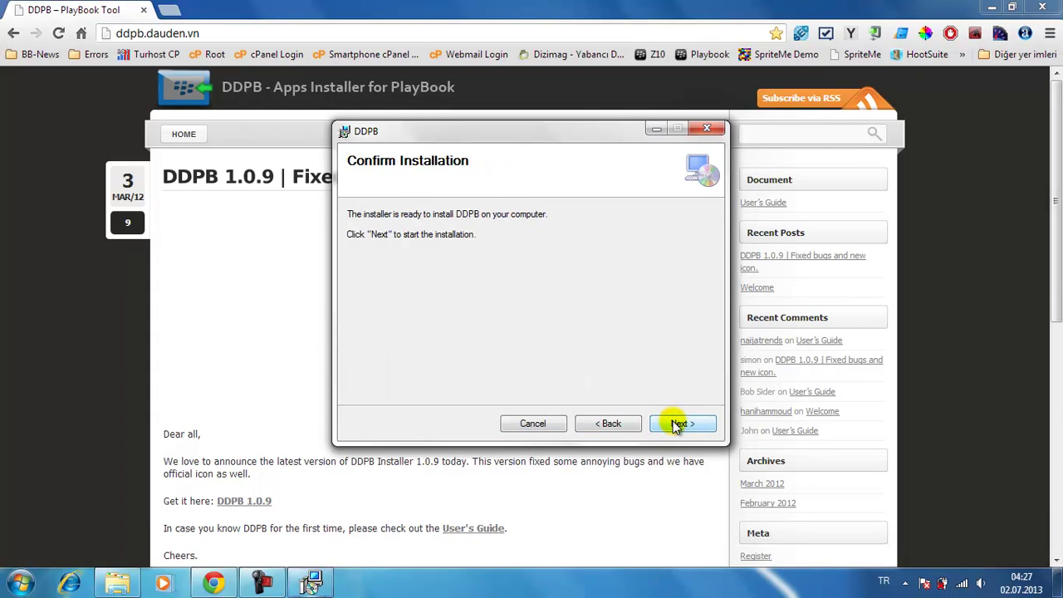
click(680, 425)
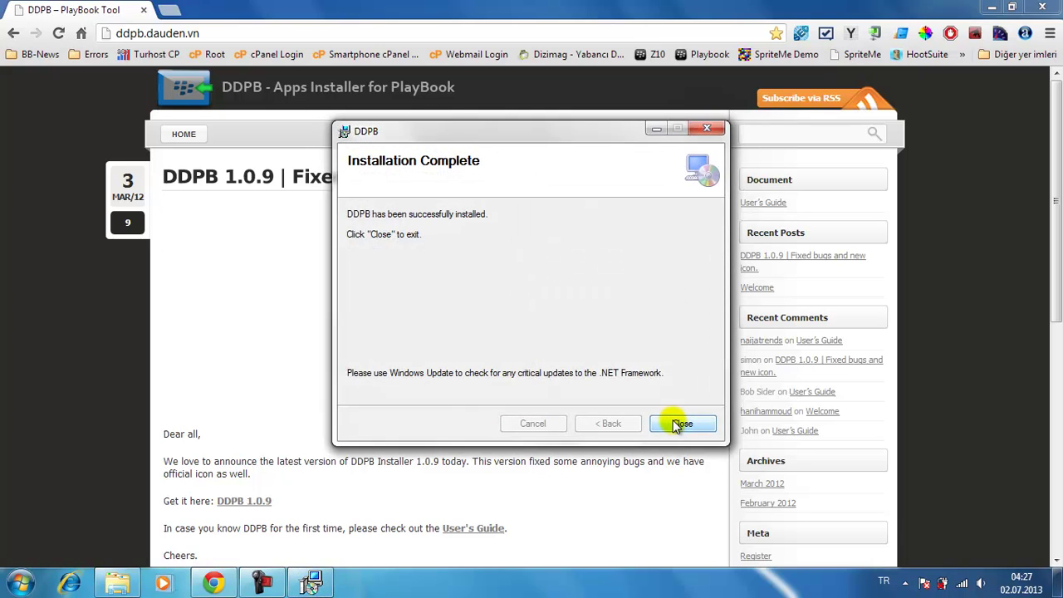
click(681, 424)
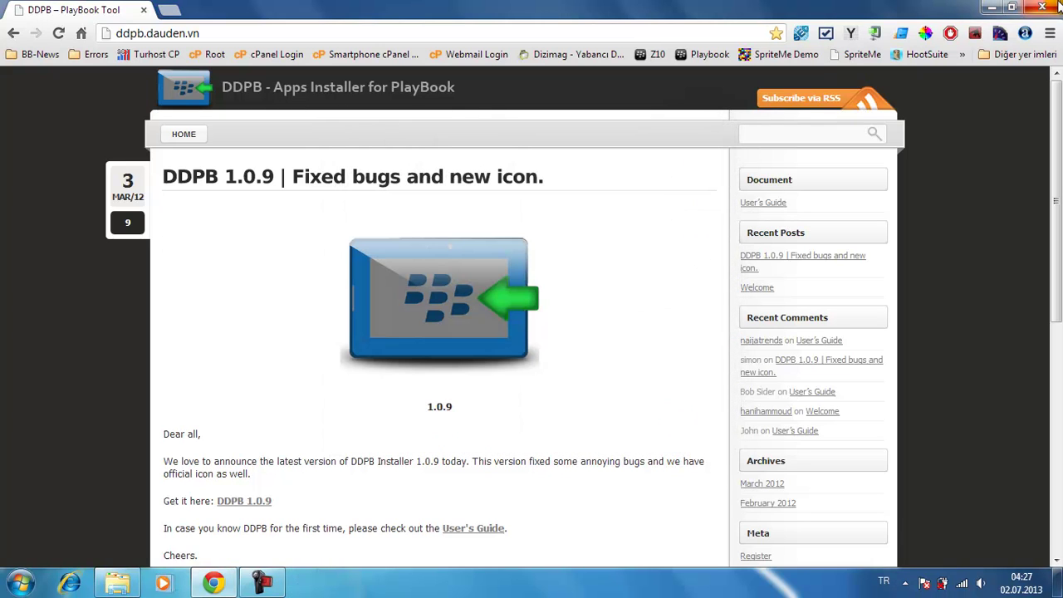
Minimize Chrome and select the new DDPB shortcut on the desktop.
click(1060, 7)
click(398, 313)
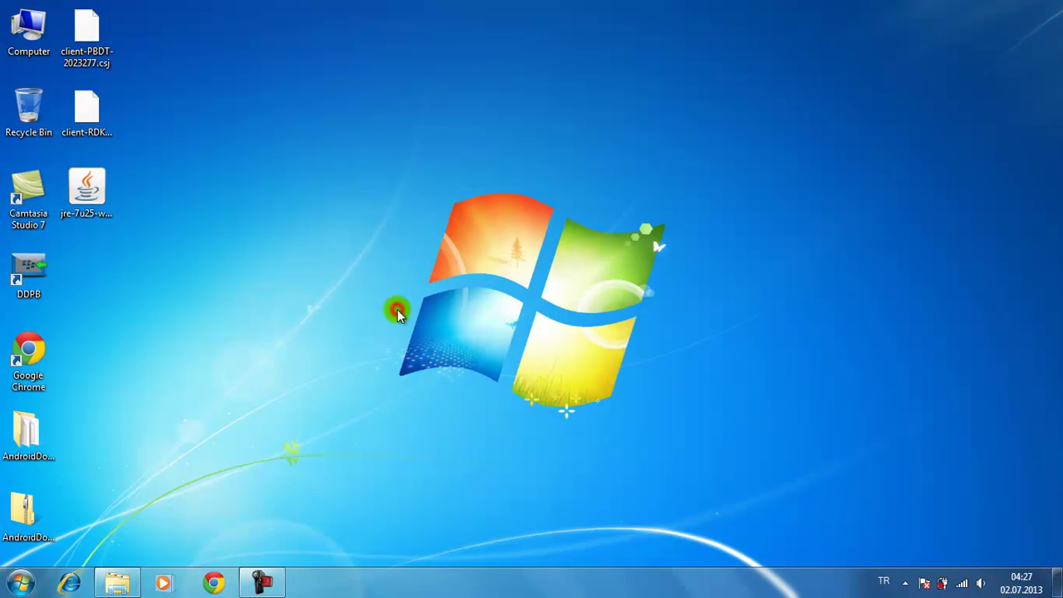
click(37, 268)
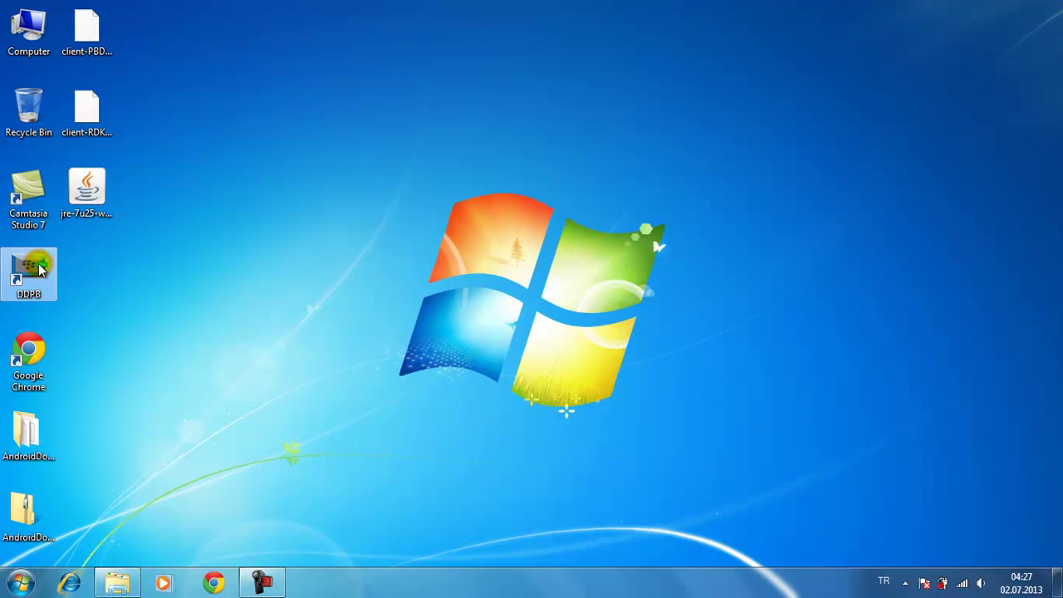
Launch DDPB Installer and connect to 192.168.1.129 with the device password.
double_click(37, 268)
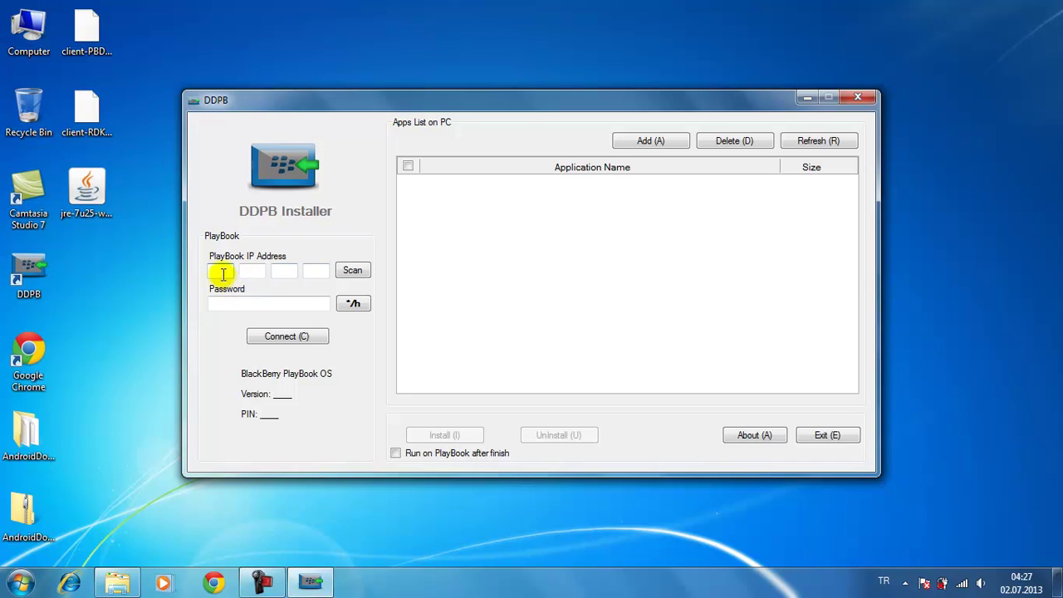
click(222, 271)
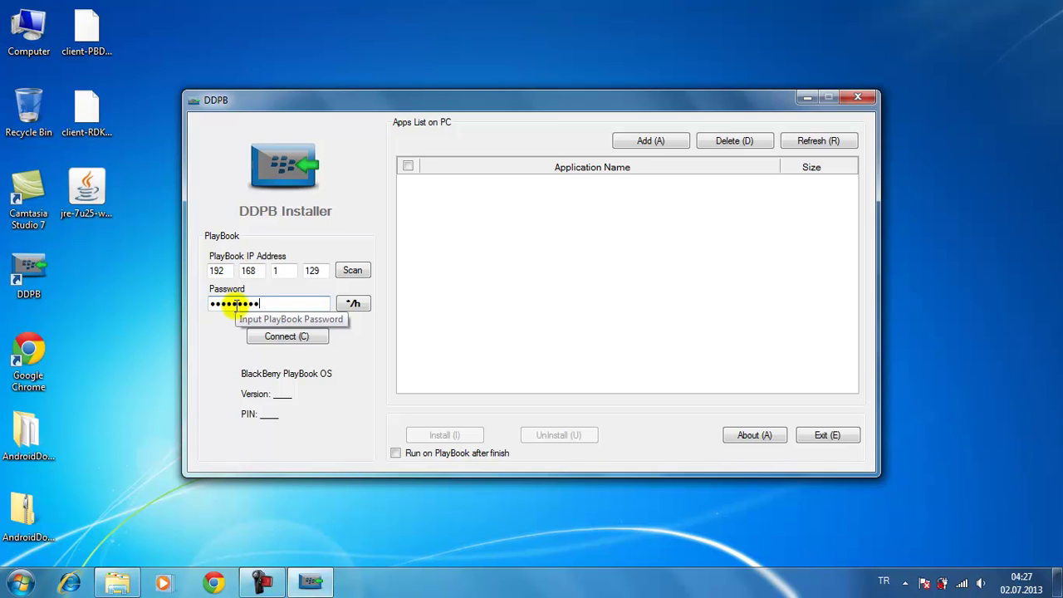
click(269, 336)
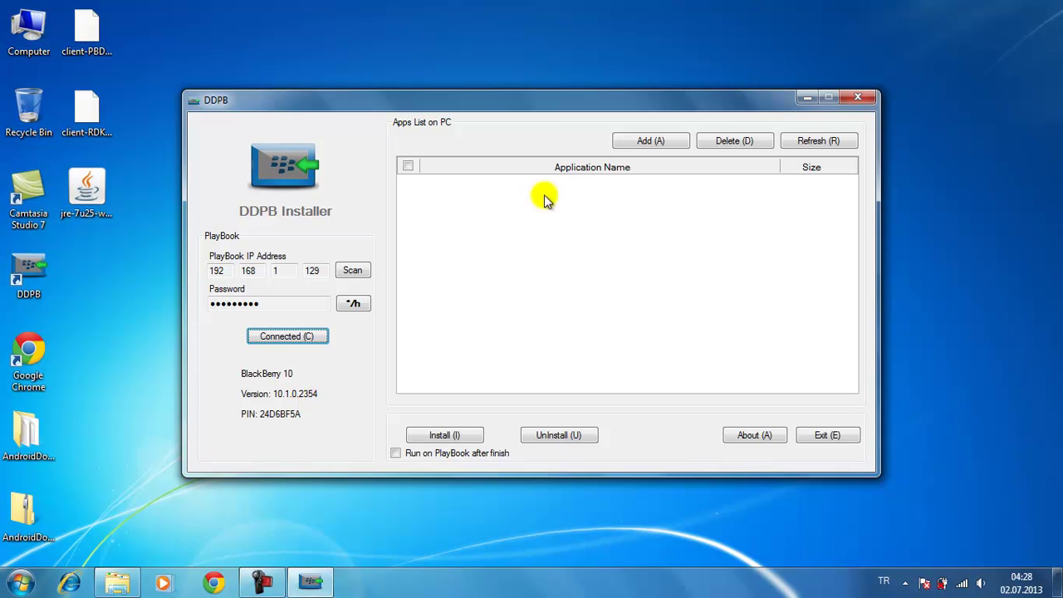
Add debugtoken.bar from the desktop's AndroidDosya folder to the DDPB apps list.
click(657, 141)
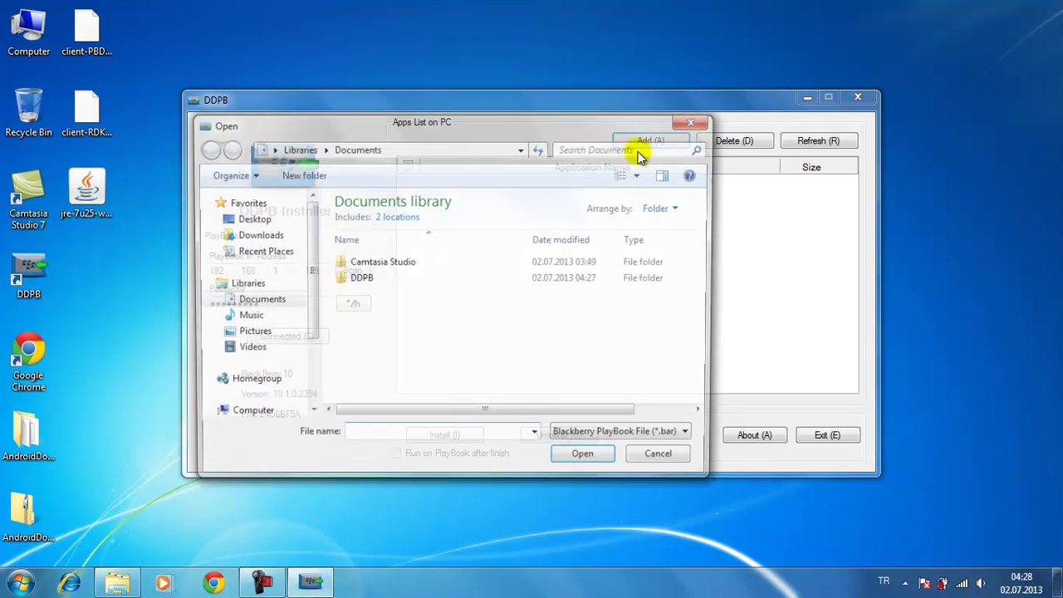
click(262, 224)
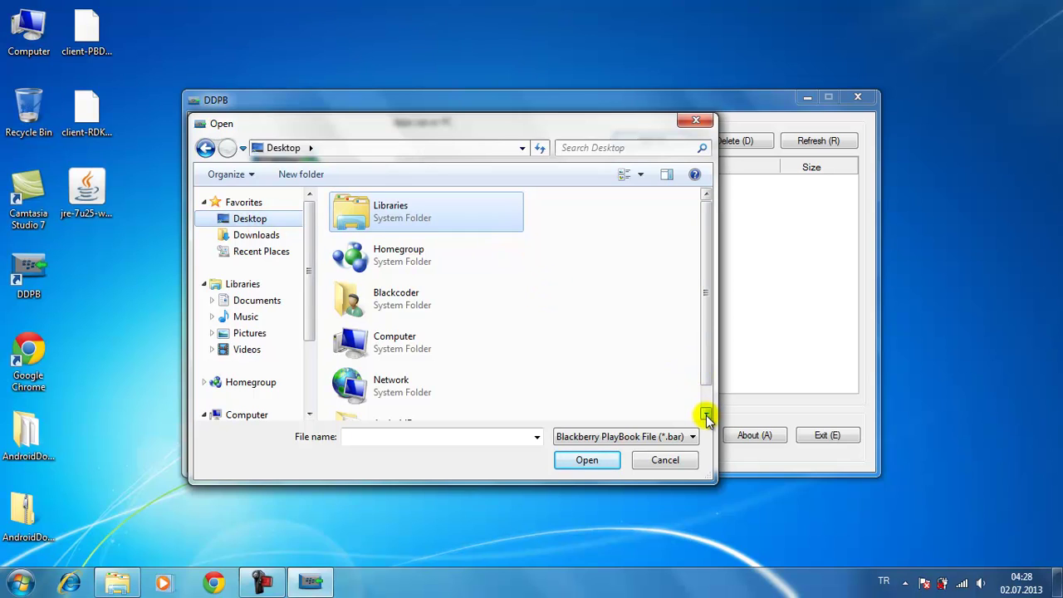
click(706, 414)
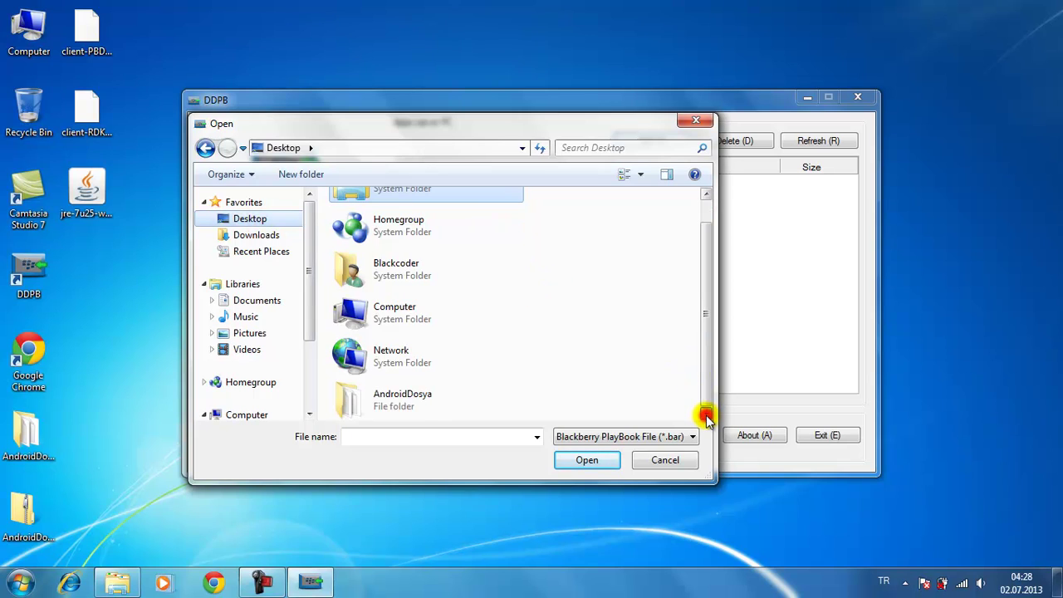
double_click(422, 406)
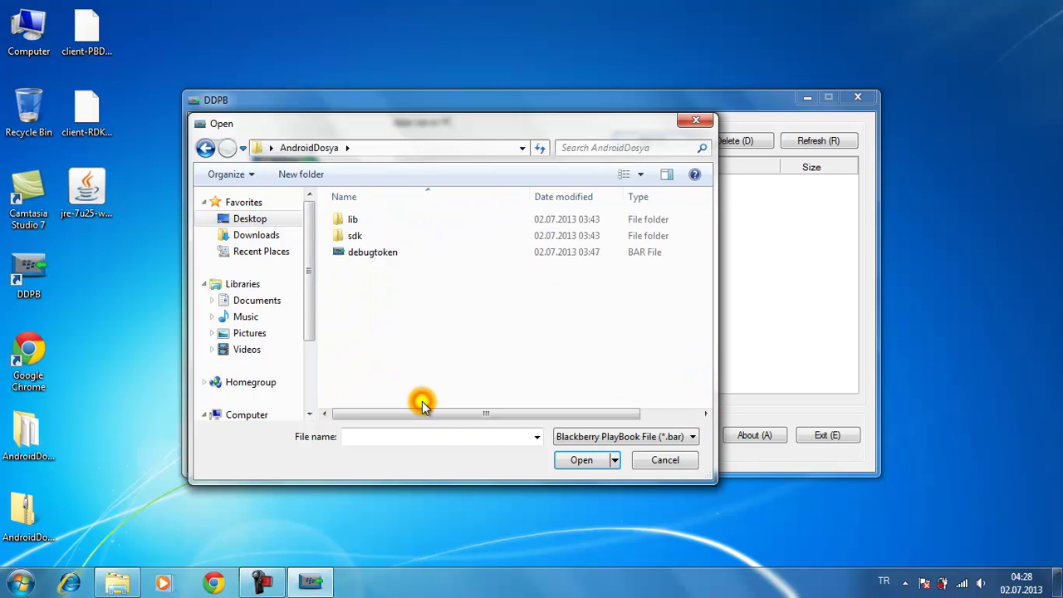
click(397, 258)
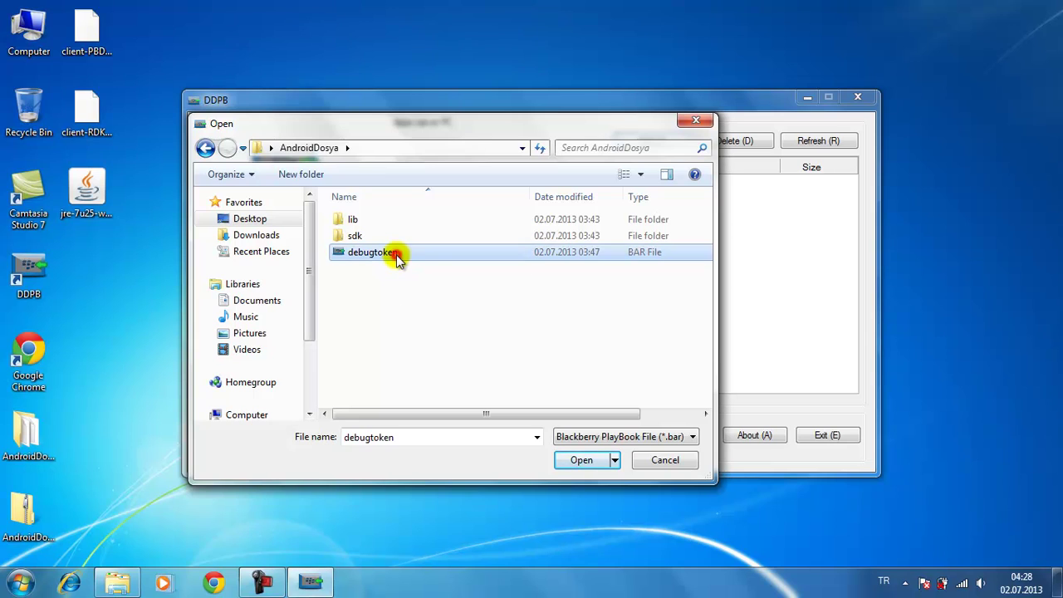
click(579, 462)
click(419, 190)
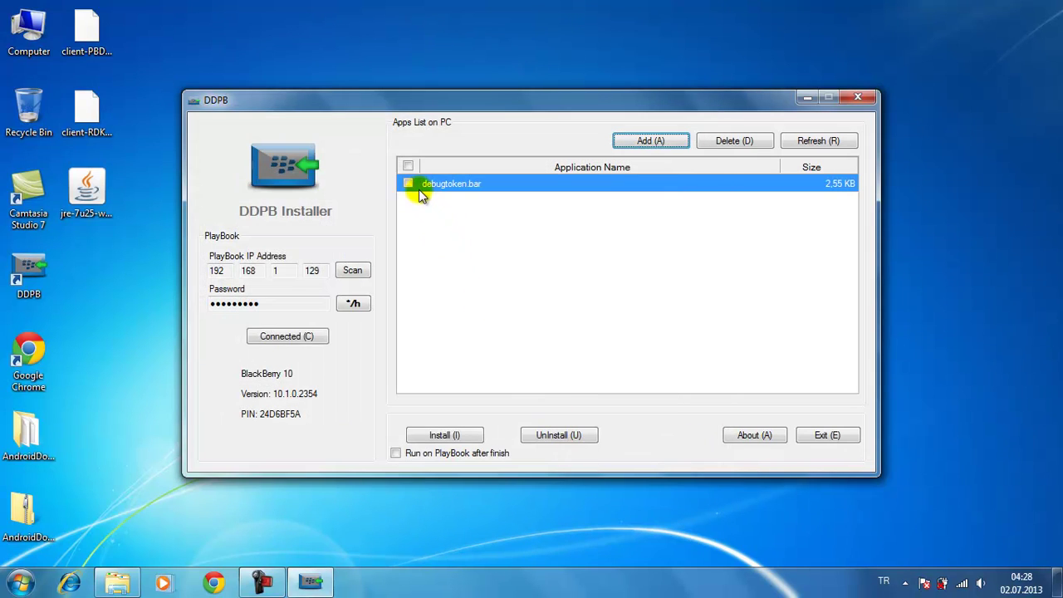
Tick debugtoken.bar, install it on the device and confirm the Done message.
click(407, 166)
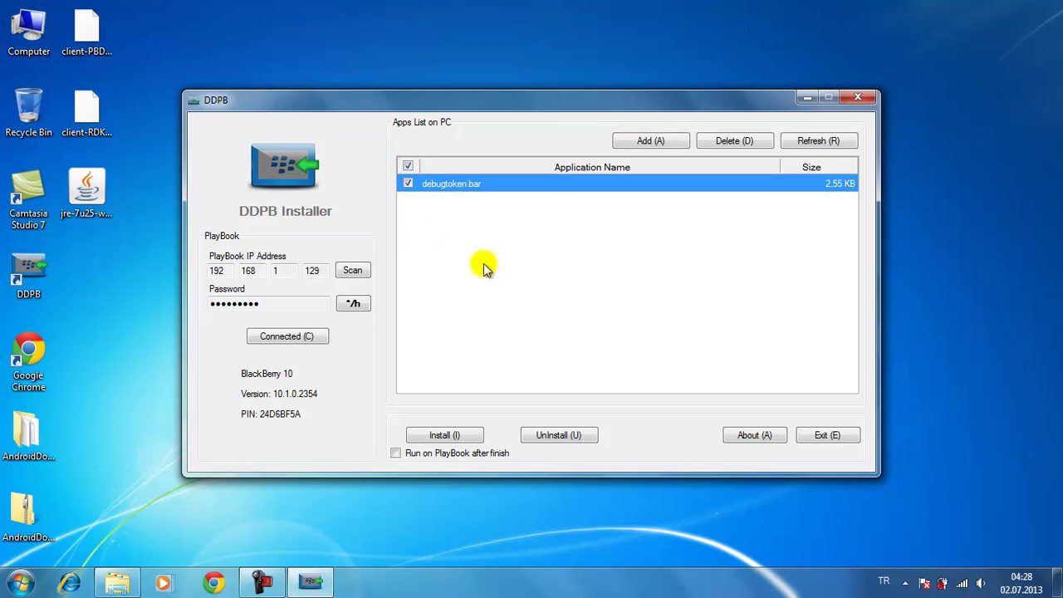
click(469, 437)
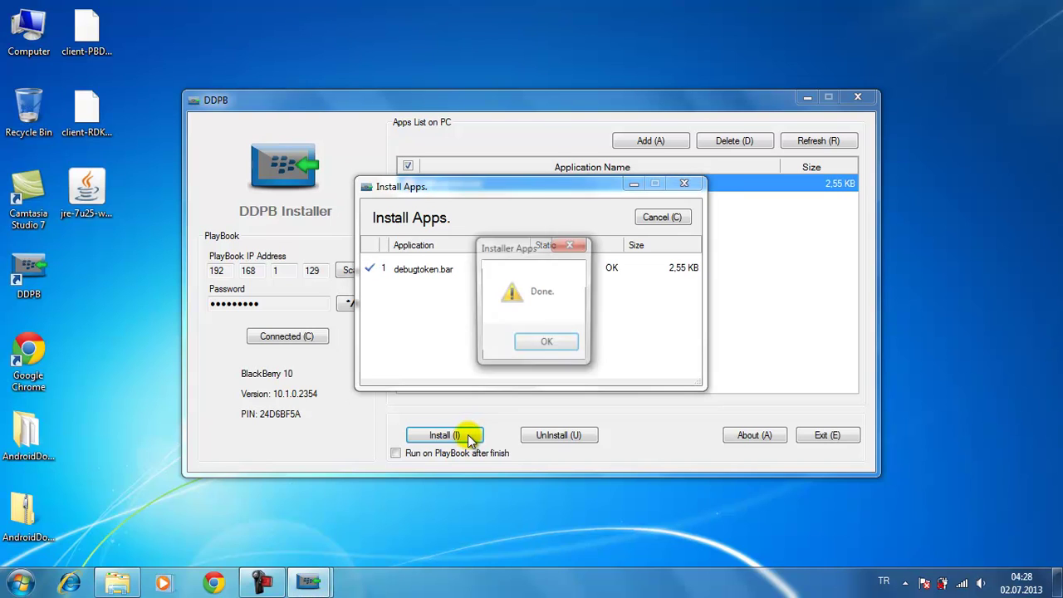
click(542, 347)
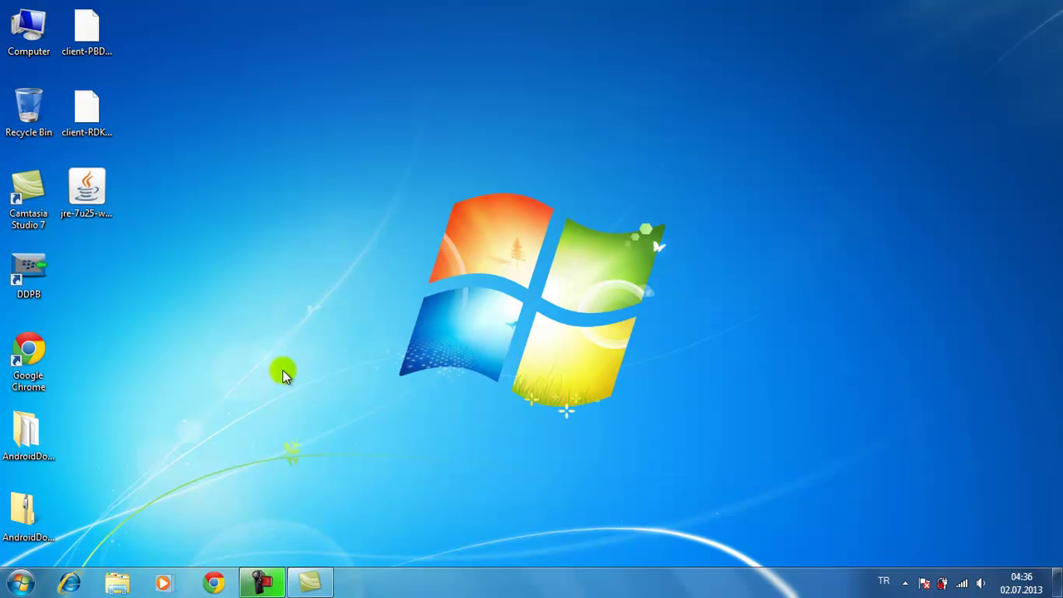
Snap AndroidDosya left and Documents\Apk right, then drop shazam.apk onto y-android2bb.bat.
double_click(28, 432)
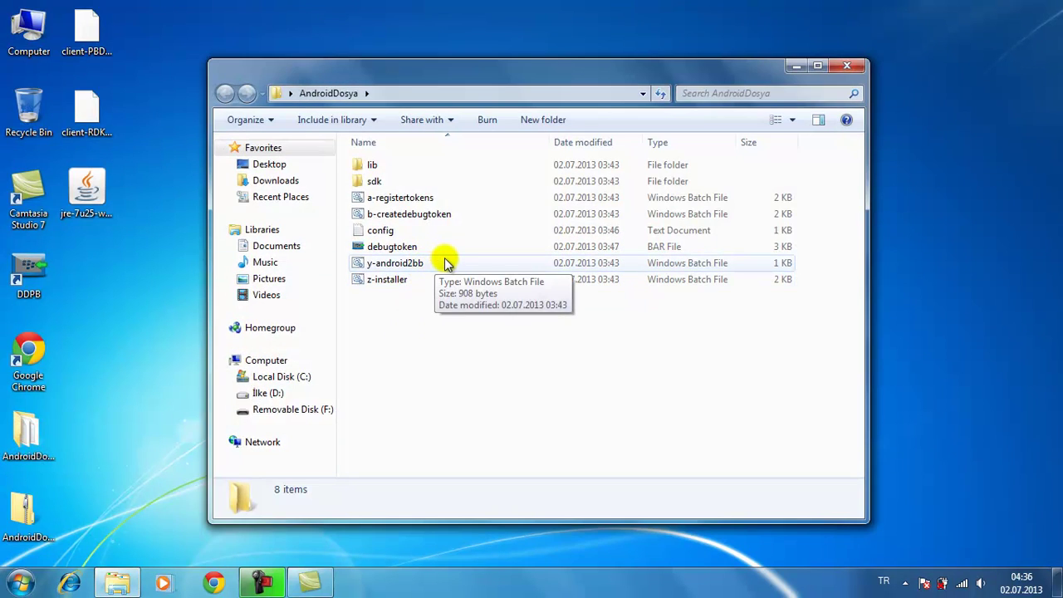
click(22, 584)
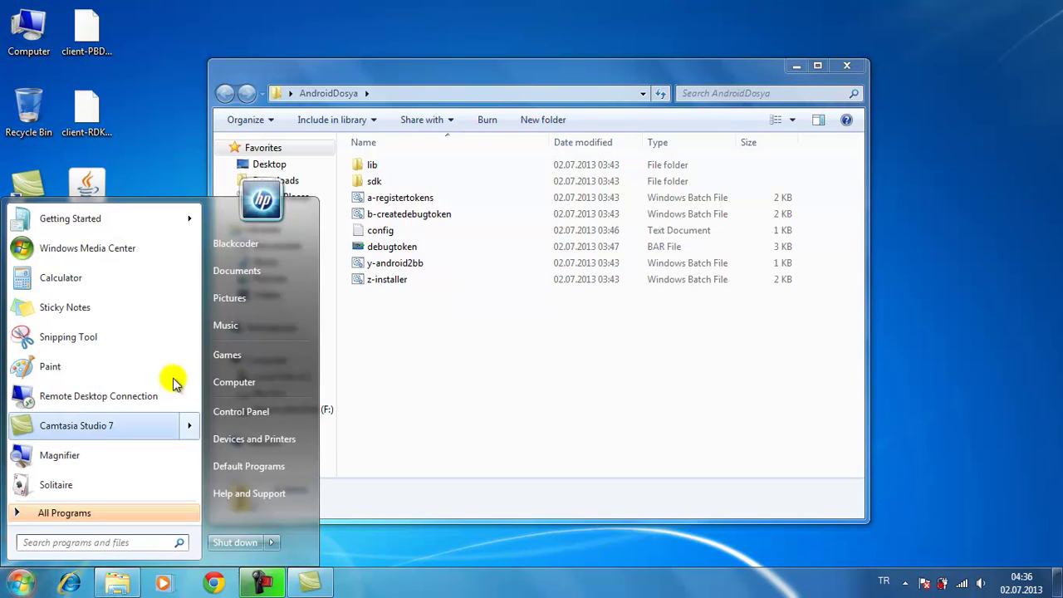
click(242, 274)
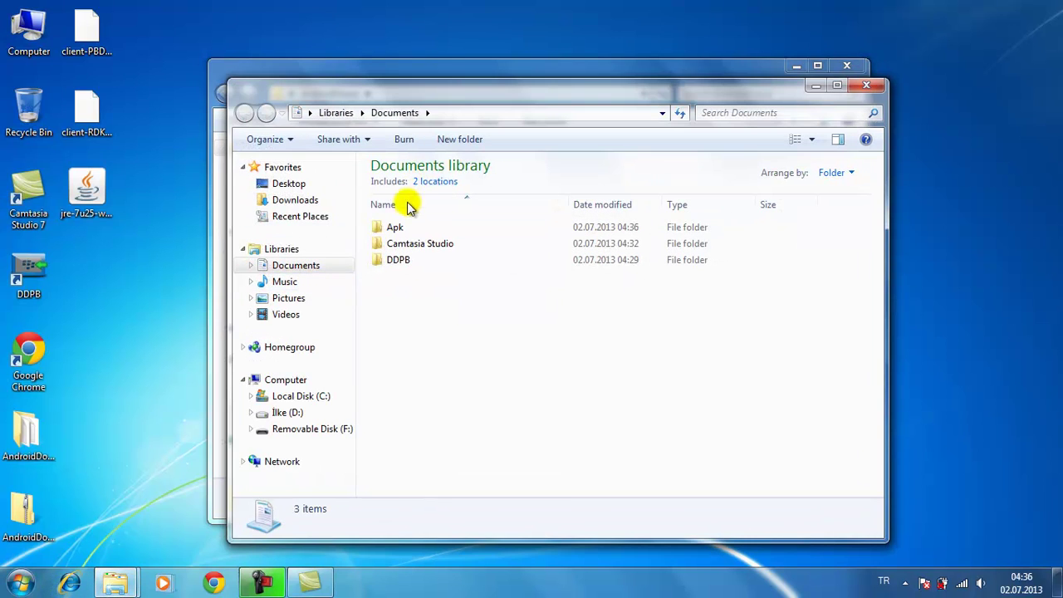
double_click(396, 226)
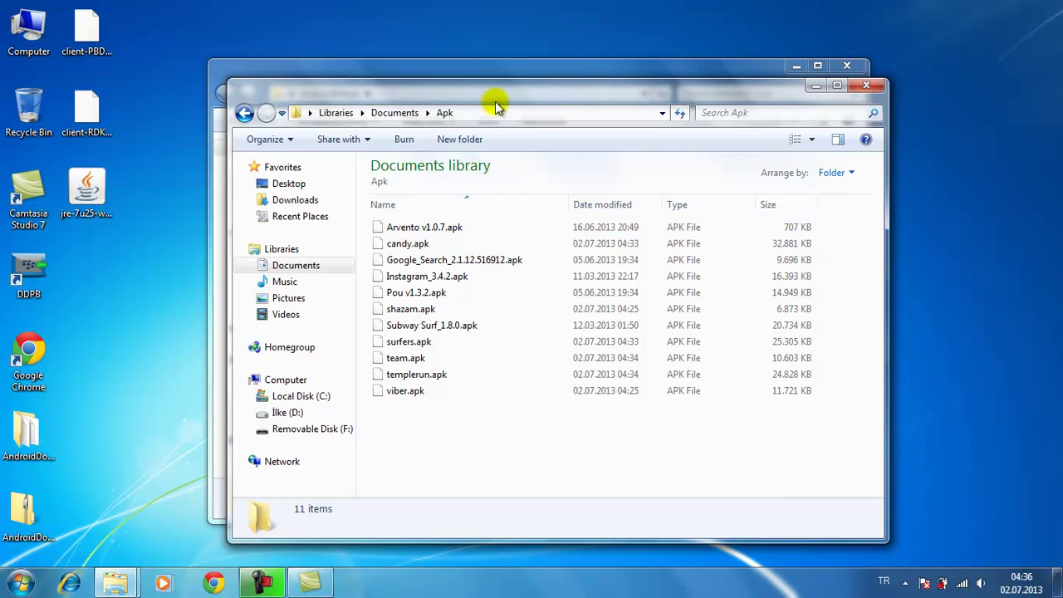
key(super+Right)
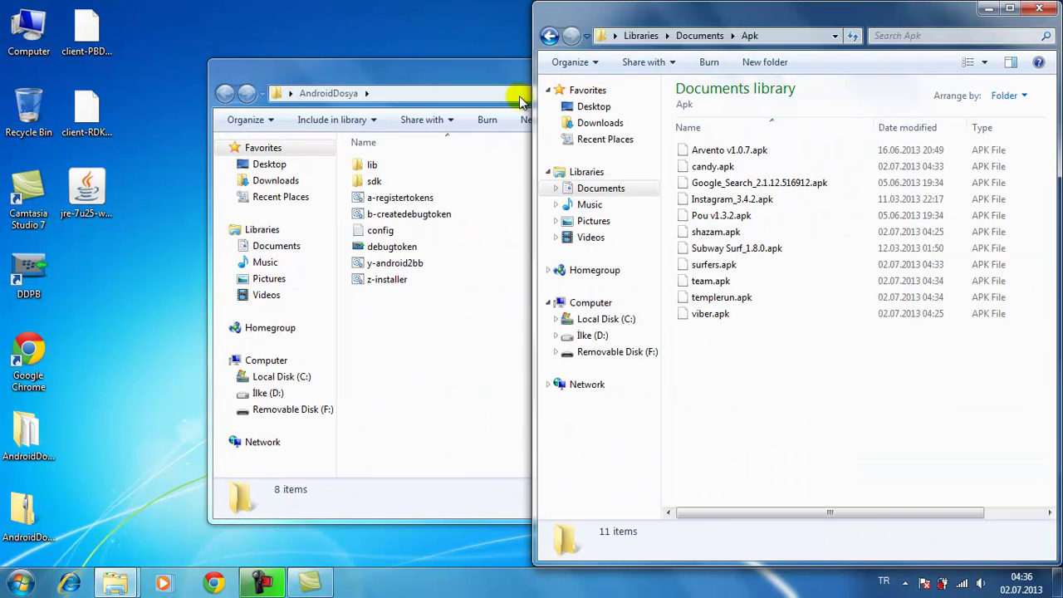
drag(503, 74, 3, 141)
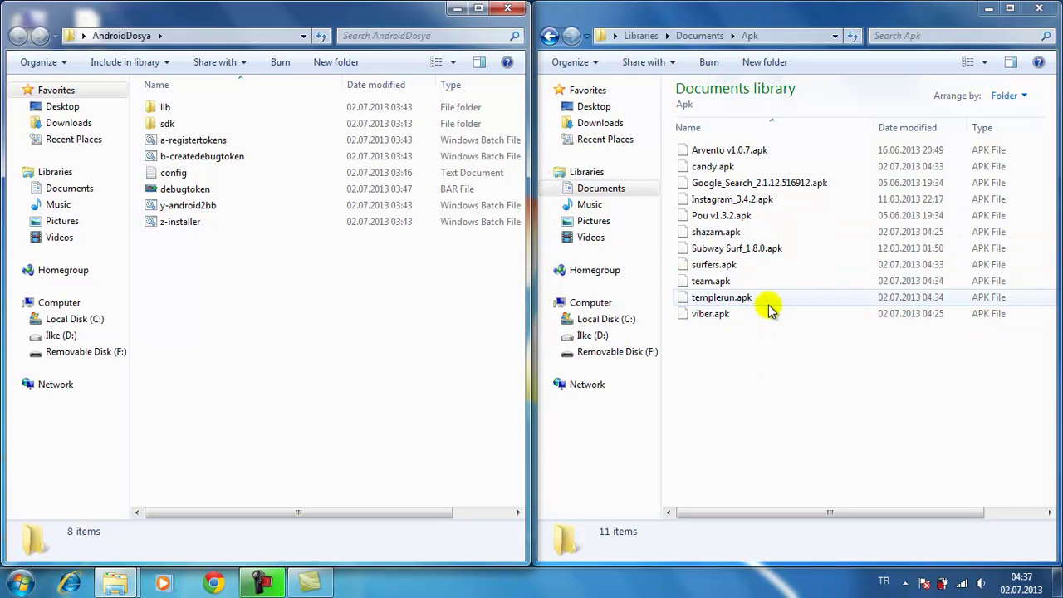
click(726, 233)
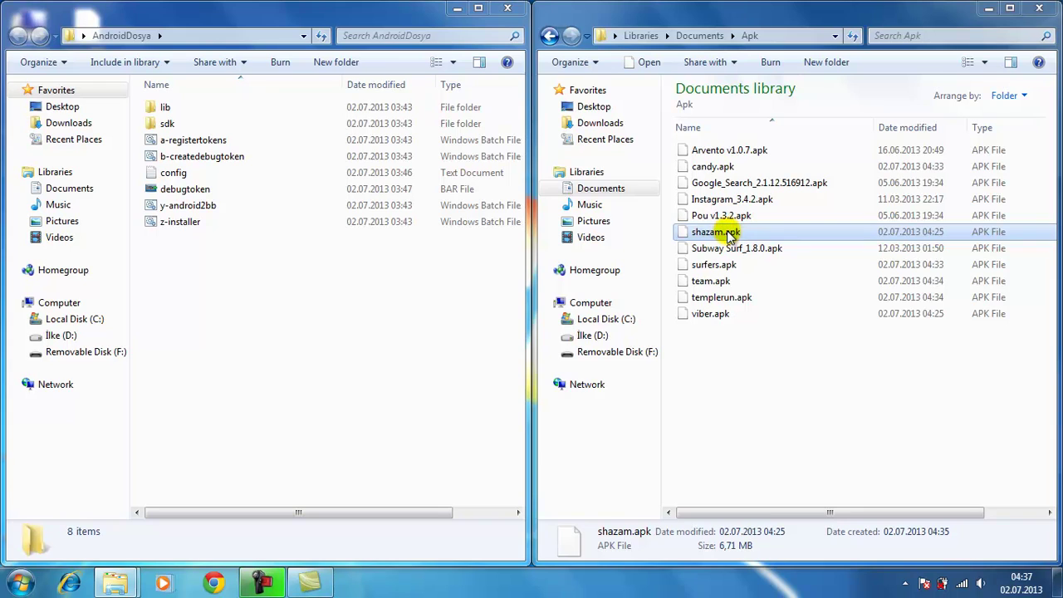
drag(729, 235, 201, 215)
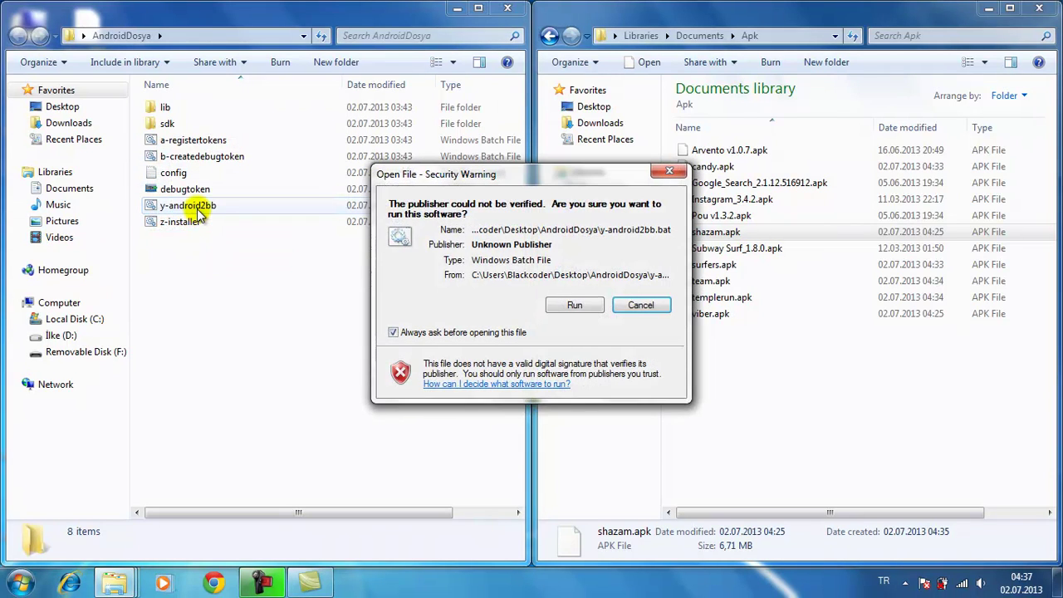
Run the conversion script, close its console, select the new shazam BAR, minimize AndroidDosya.
click(575, 305)
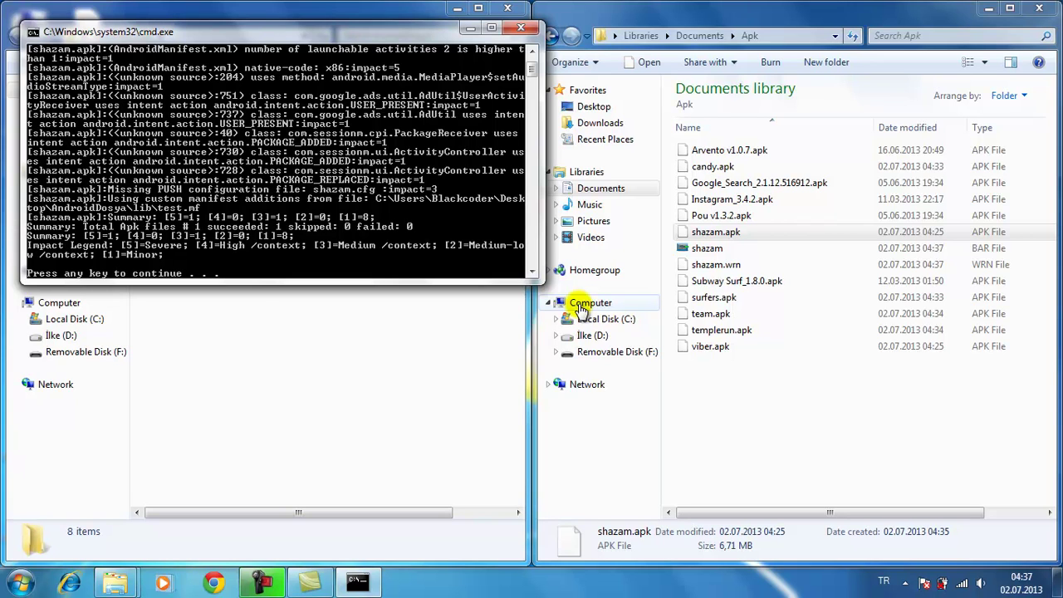
key(Return)
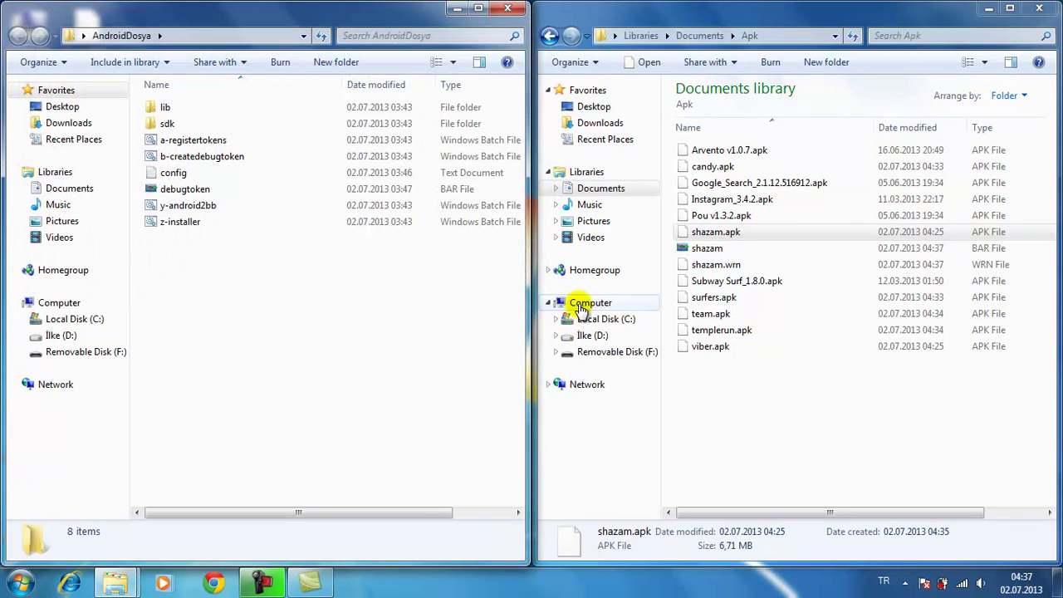
click(762, 390)
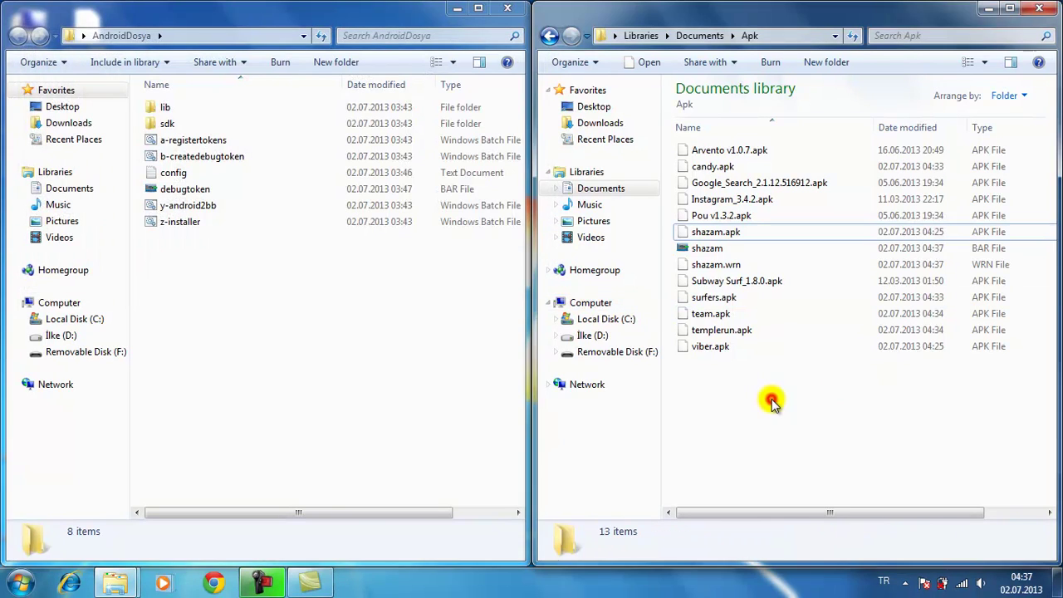
click(723, 249)
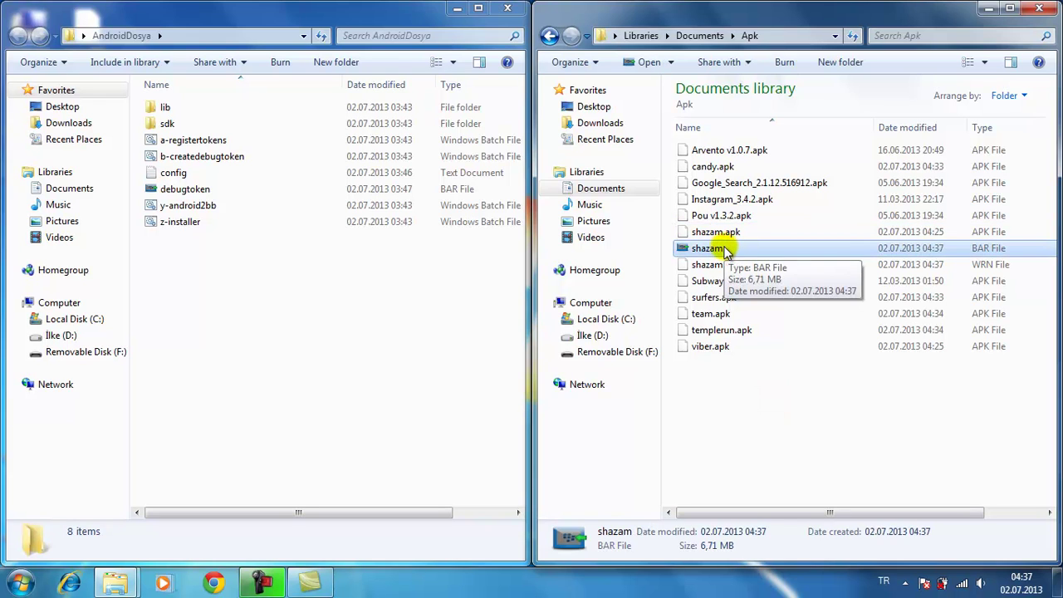
click(453, 8)
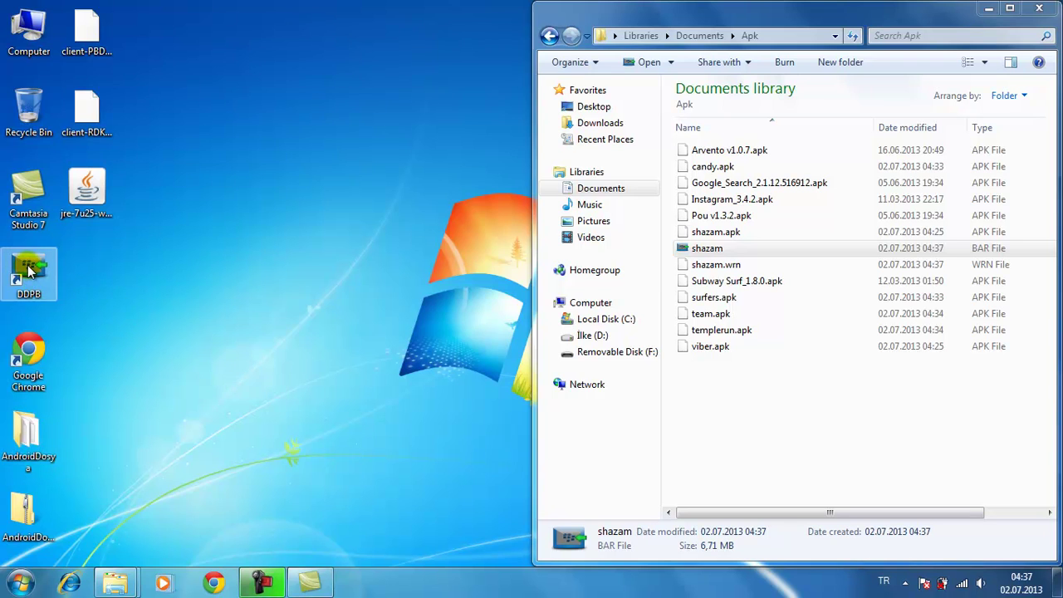
Relaunch DDPB Installer and connect to IP 192.168.1.129 with the device password.
double_click(29, 270)
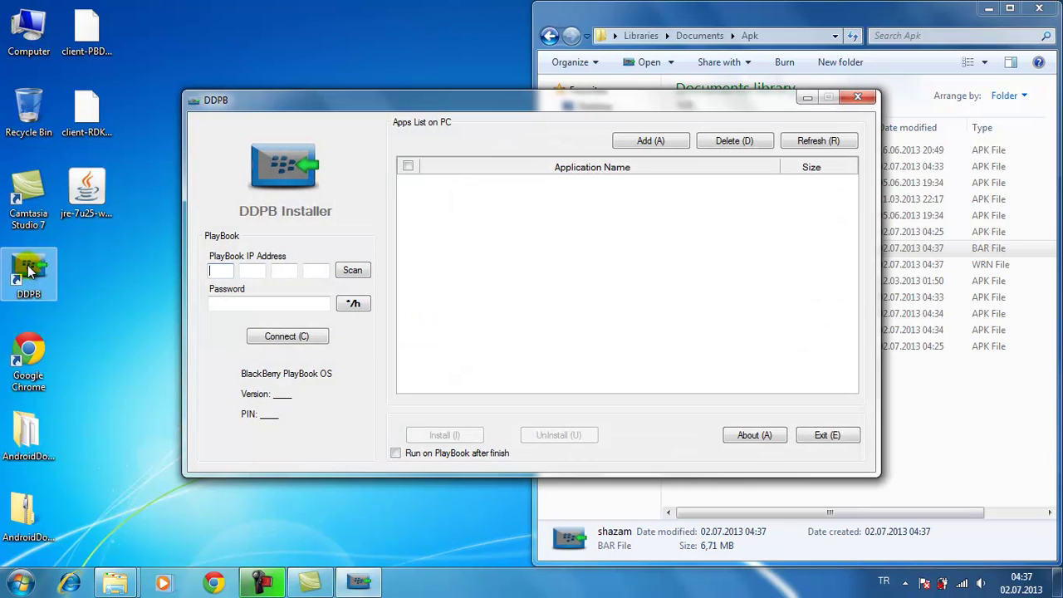
text(192 168 1)
key(Tab)
key(Tab)
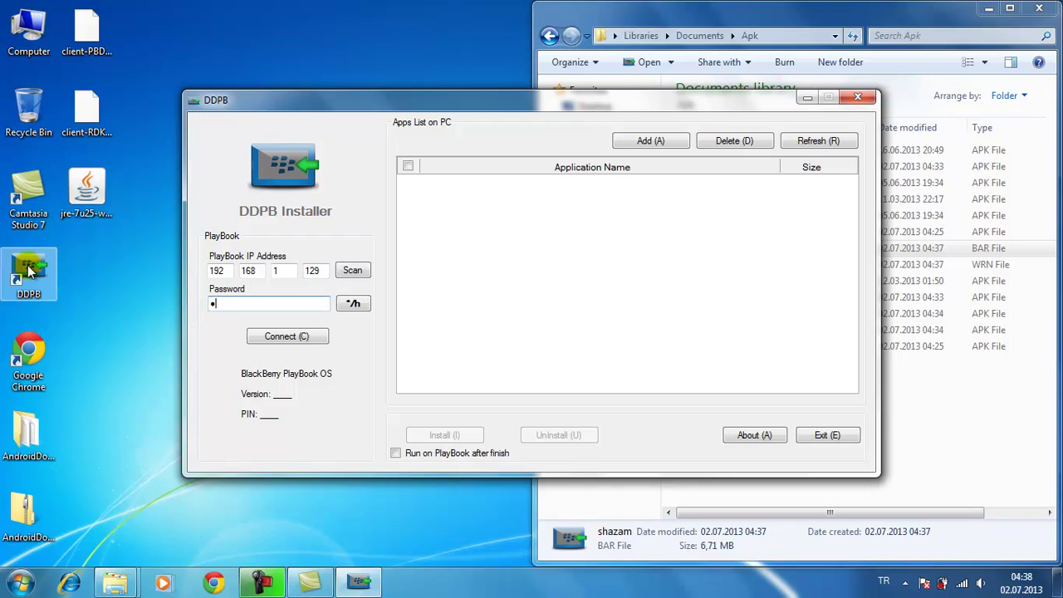
text(•••••••••)
click(263, 339)
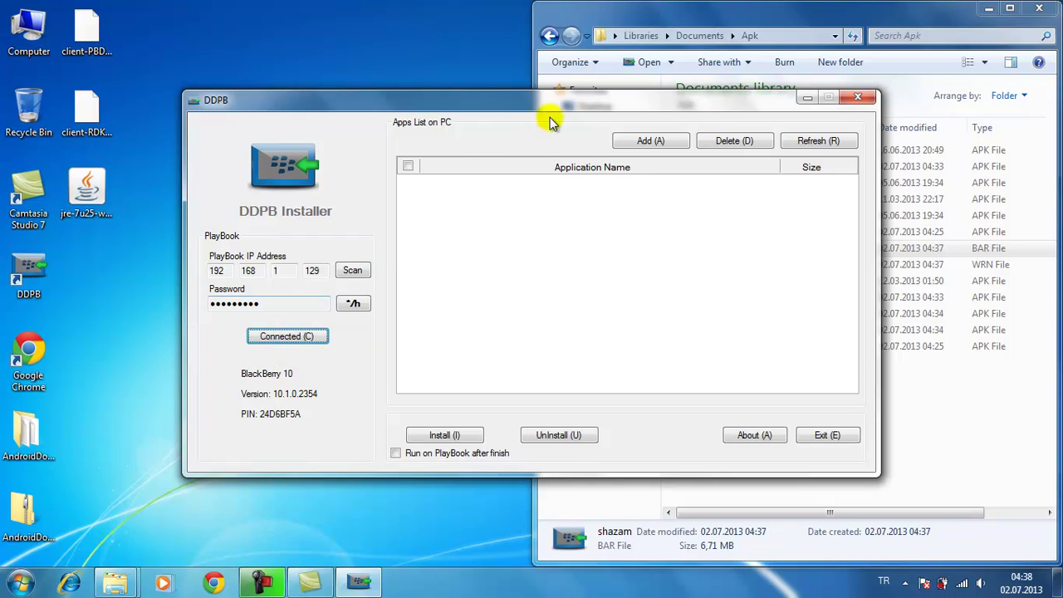
Add shazam.bar from Libraries > Documents > Apk to the DDPB apps list.
click(634, 143)
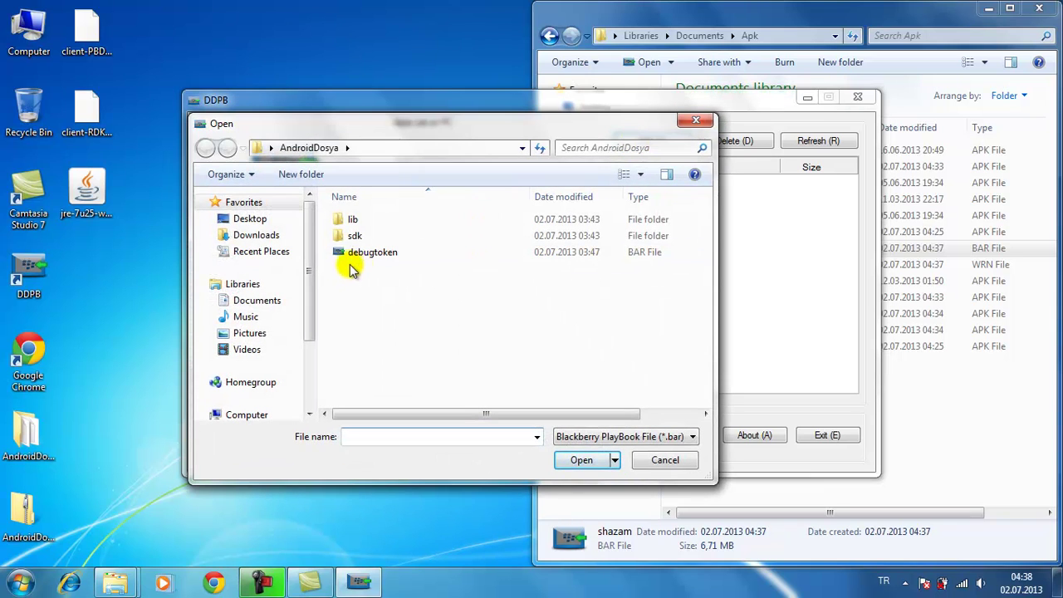
click(249, 284)
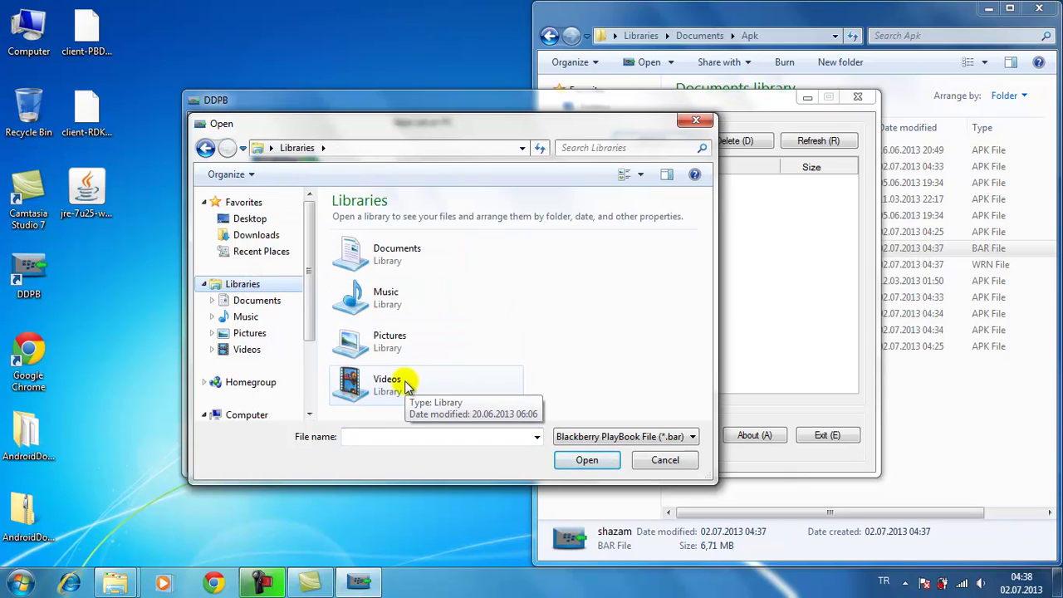
double_click(385, 256)
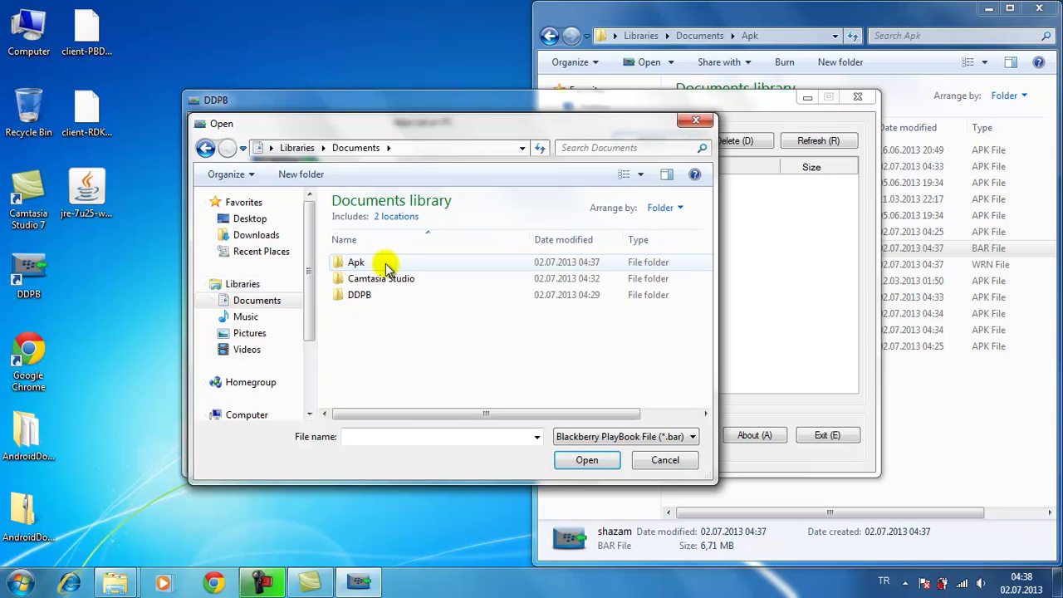
double_click(386, 264)
click(366, 266)
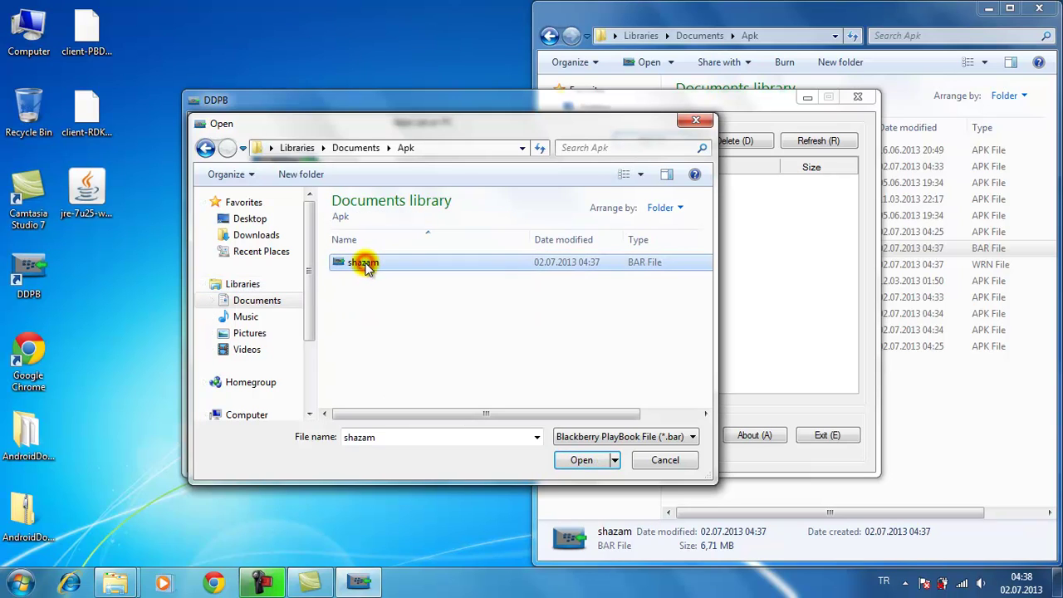
click(581, 460)
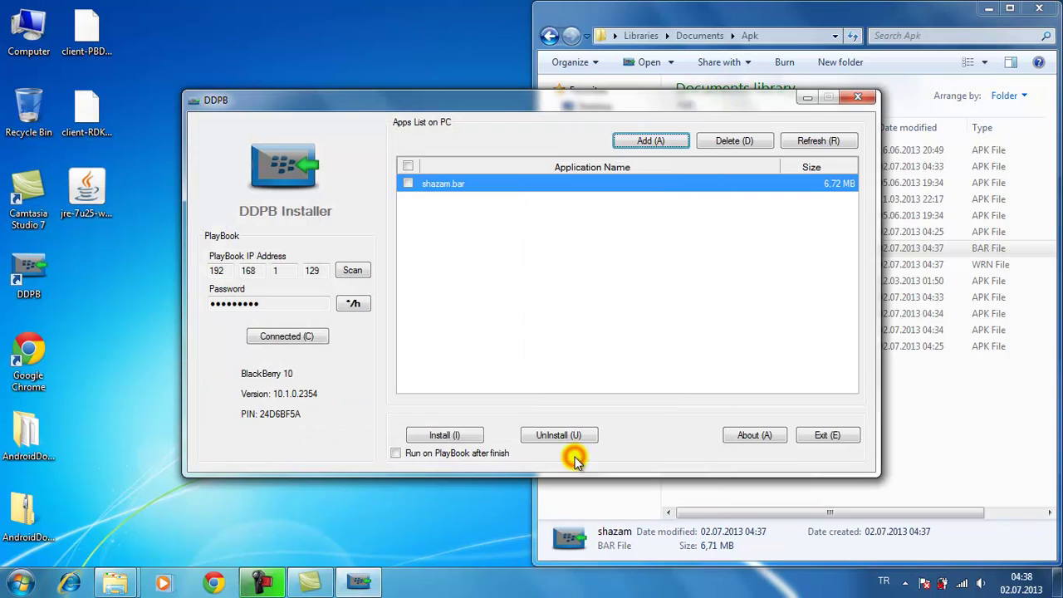
Tick shazam.bar, install it on the device, confirm Done and close DDPB.
click(408, 165)
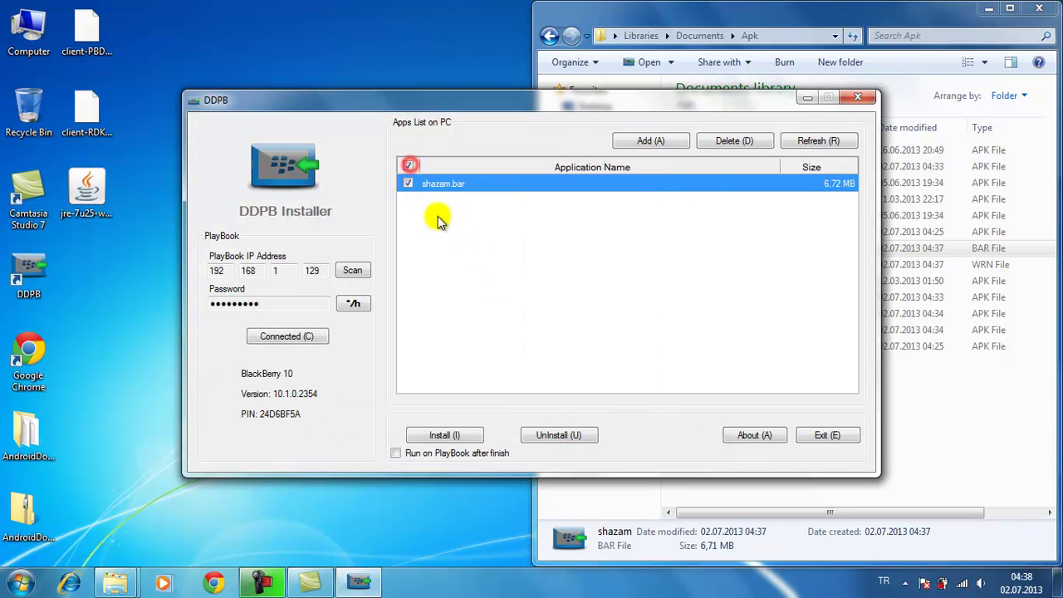
click(448, 435)
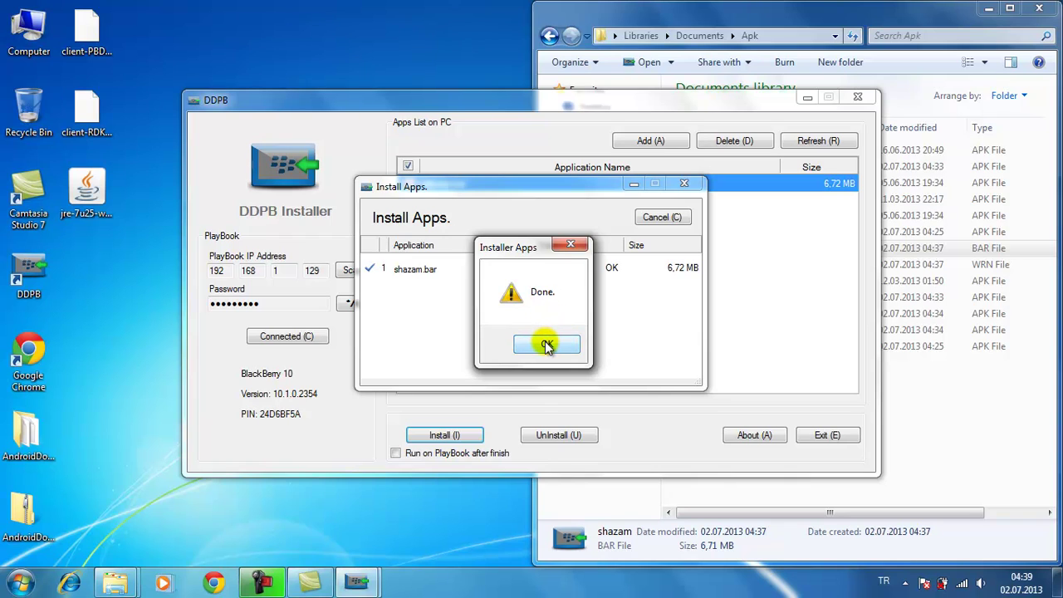
click(547, 346)
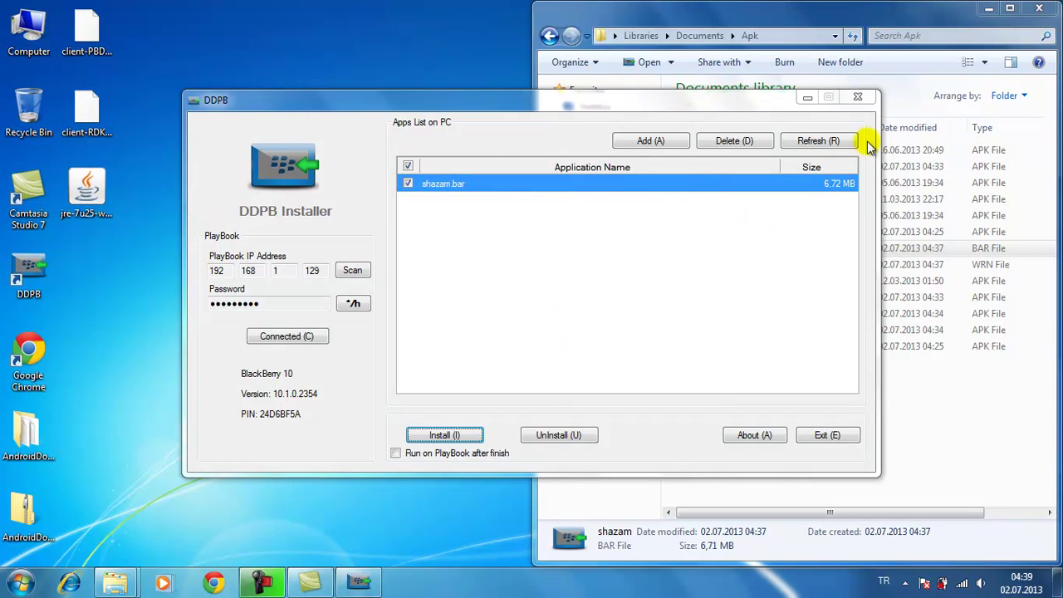
click(857, 99)
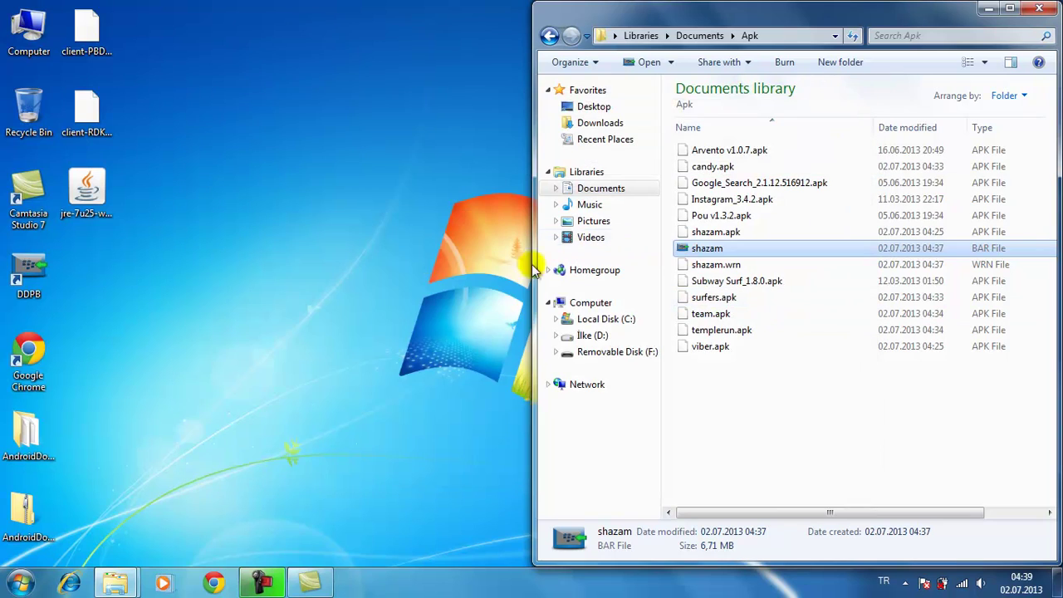